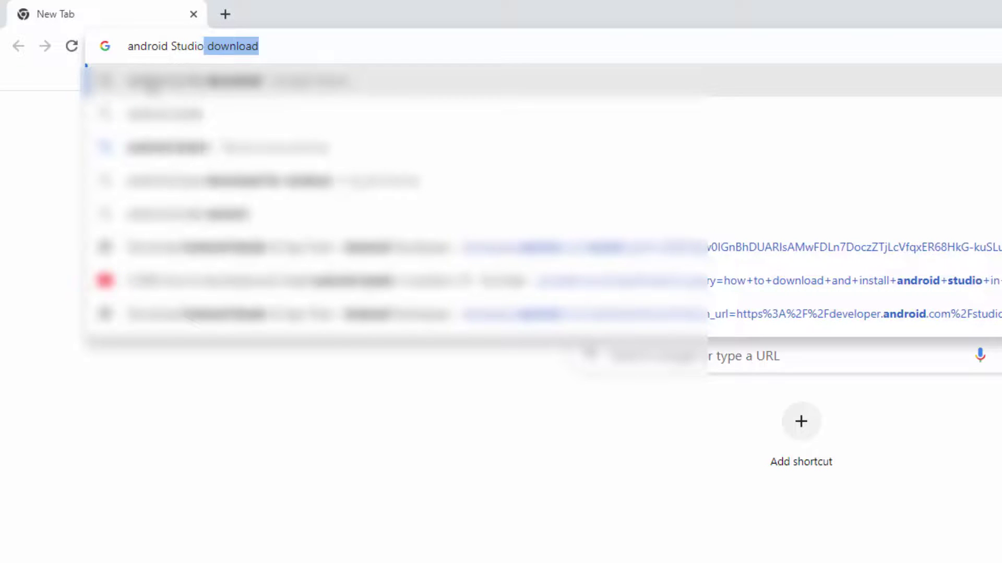
Search the web for "android studio download" and open the Download Android Studio result on developer.android.com.
type("oad")
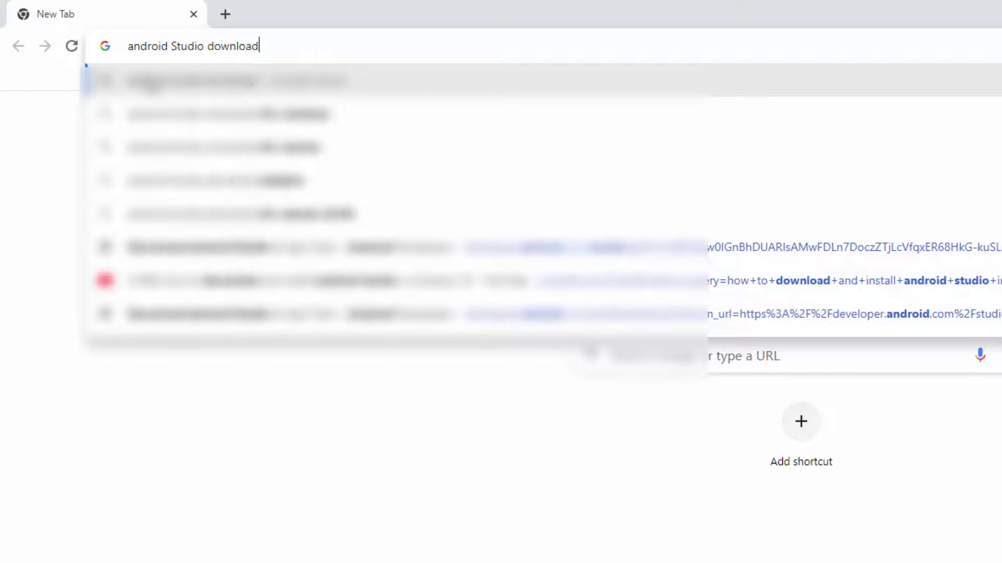
left_click_drag(271, 47, 118, 46)
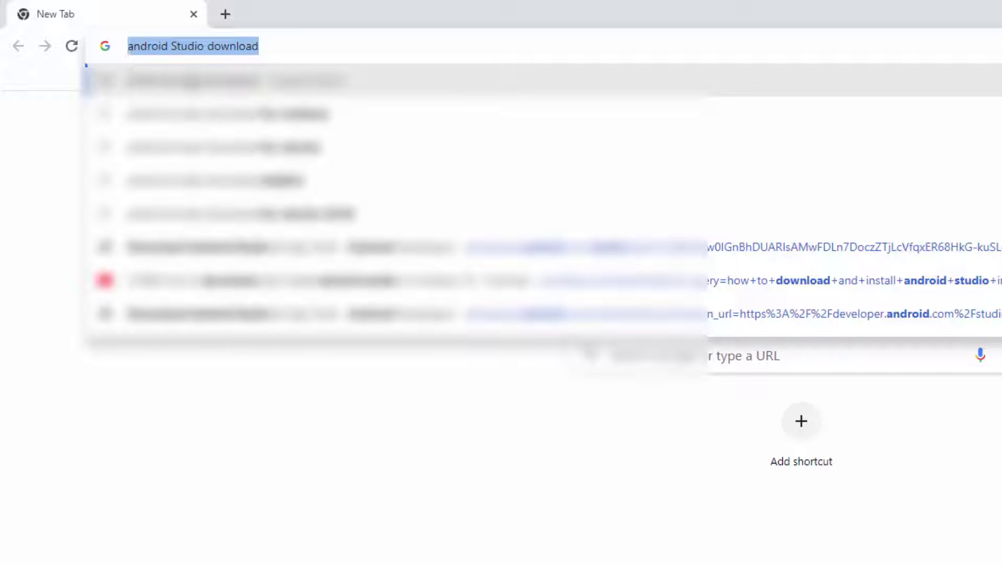
key("Return")
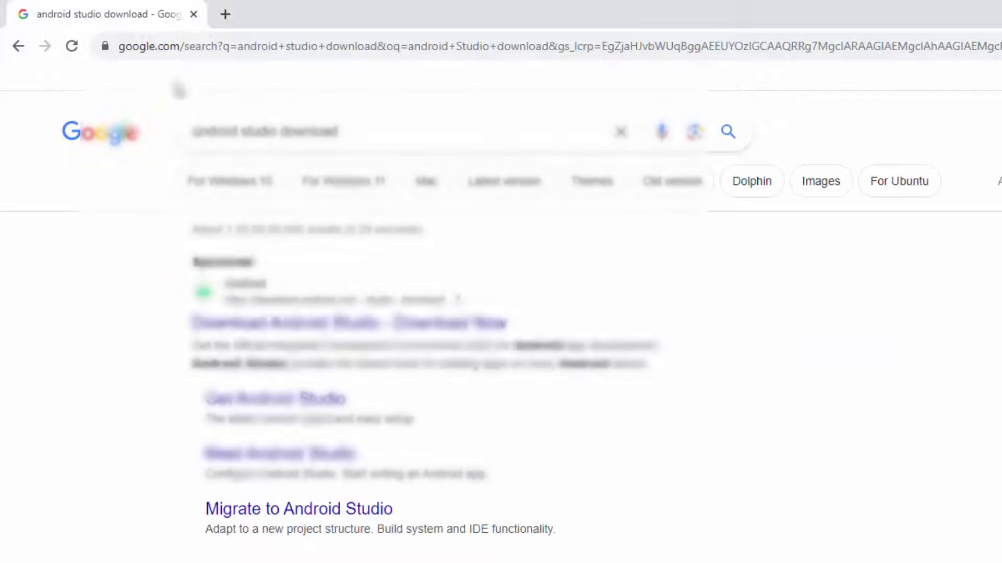
left_click(339, 328)
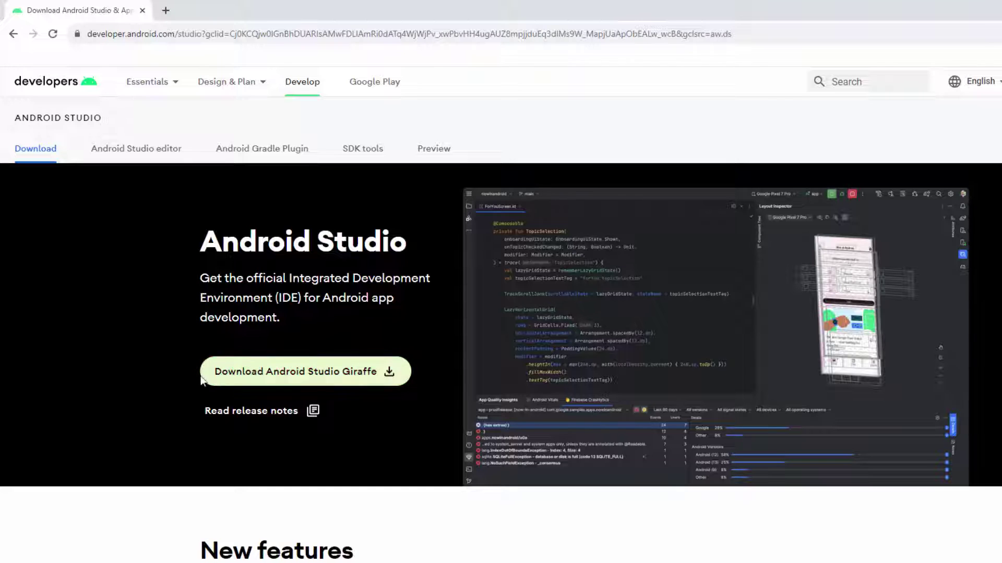
Look through the Android Studio page: new and core features, getting-started guides, packages per platform, command line tools and recent videos.
left_click(351, 384)
scroll(71, 355, "down", 8)
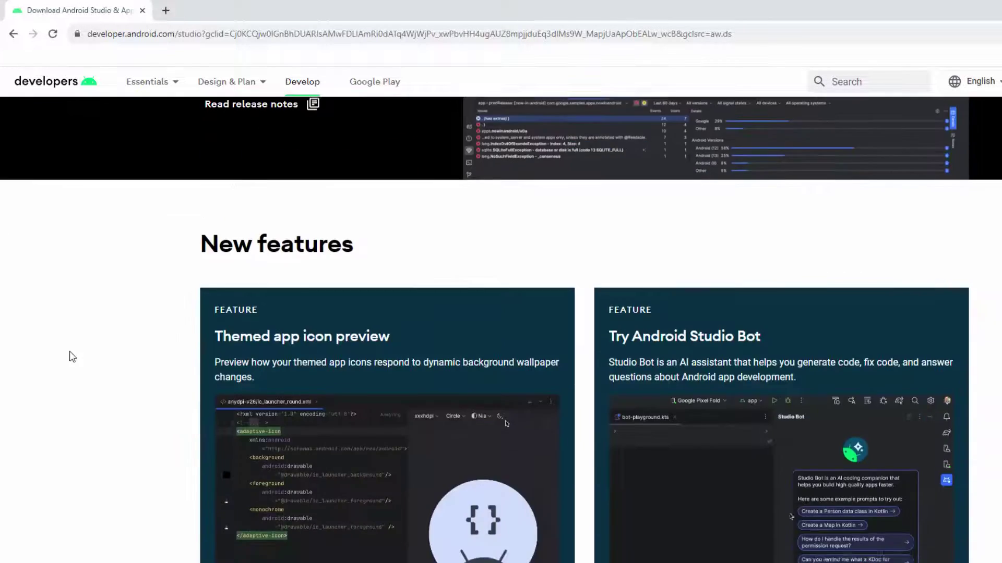
scroll(71, 355, "down", 1)
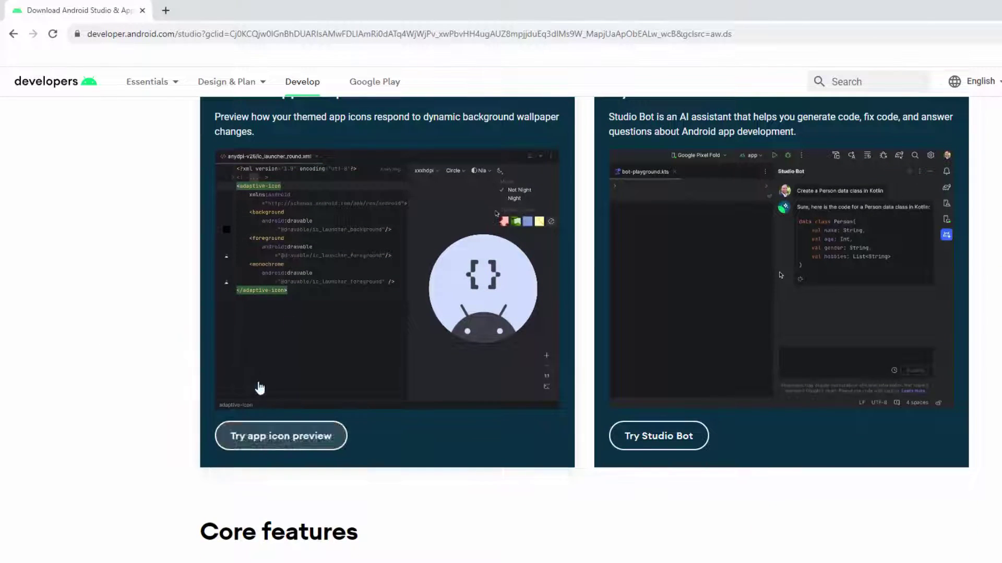
scroll(327, 461, "down", 6)
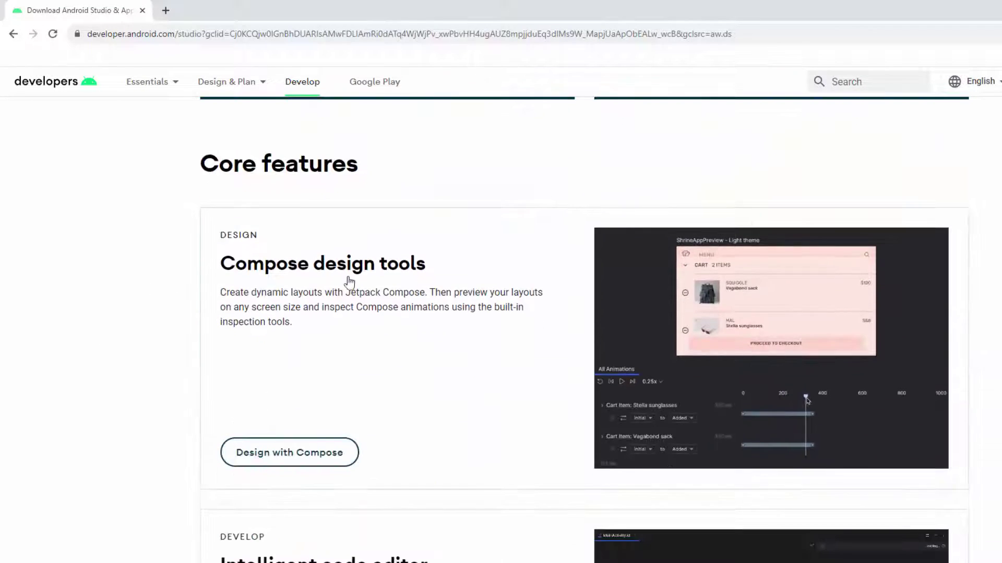
scroll(375, 300, "down", 3)
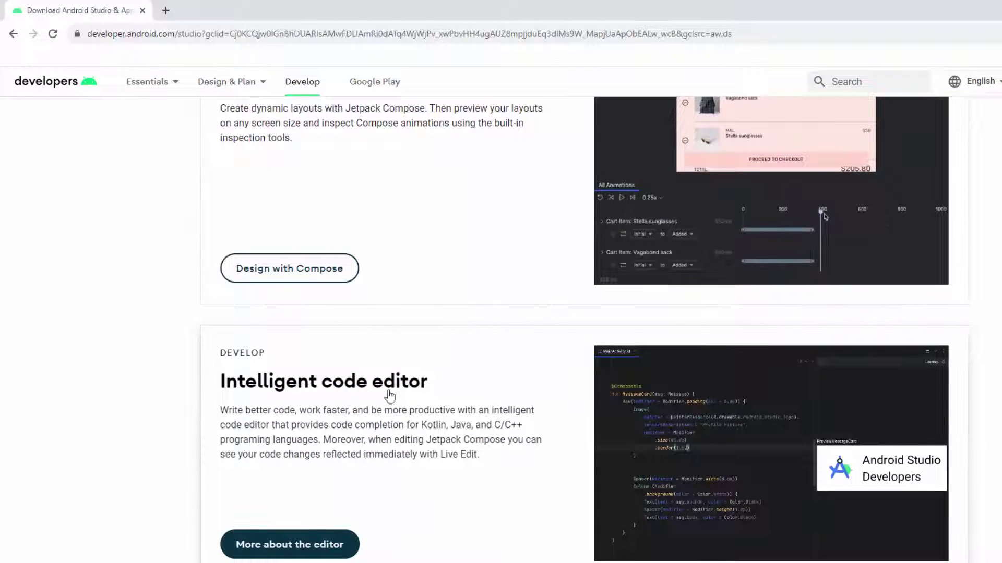
scroll(450, 400, "down", 5)
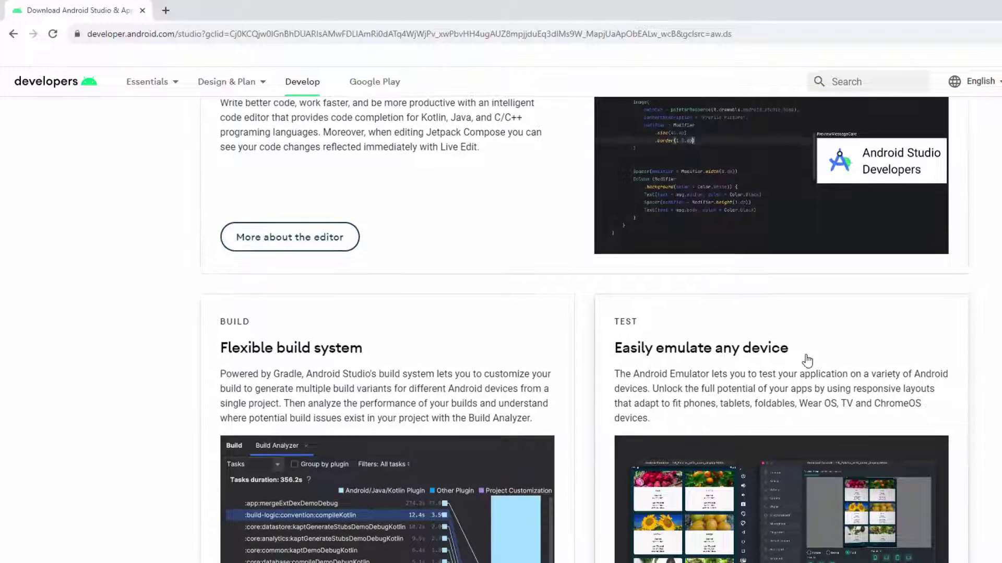
scroll(808, 365, "down", 3)
scroll(808, 365, "down", 3)
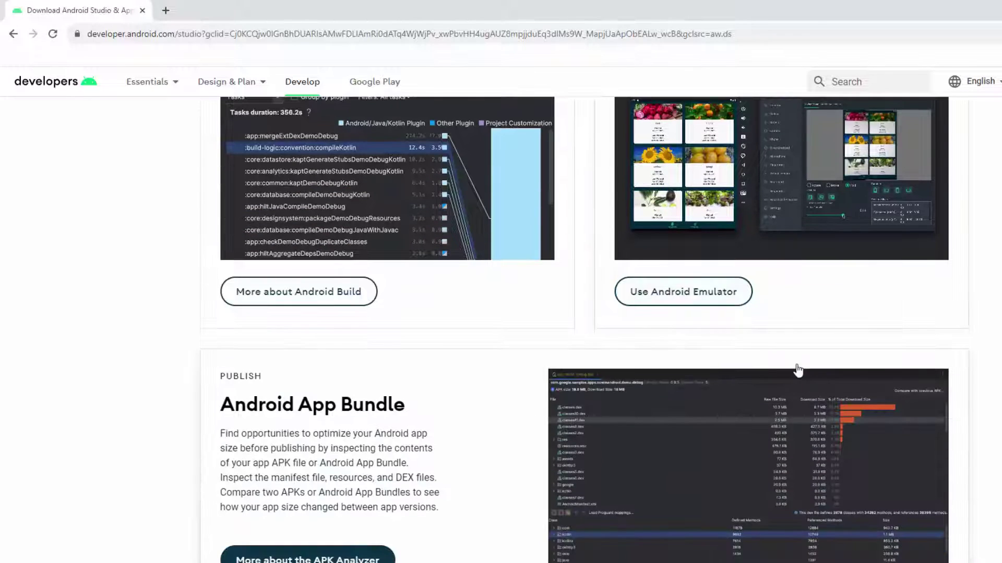
scroll(421, 420, "down", 5)
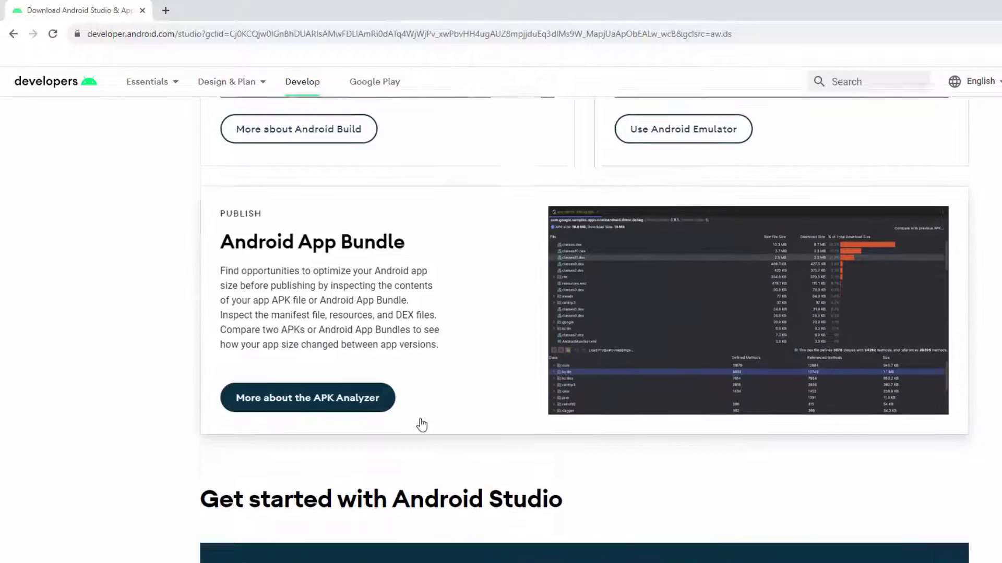
scroll(213, 428, "down", 3)
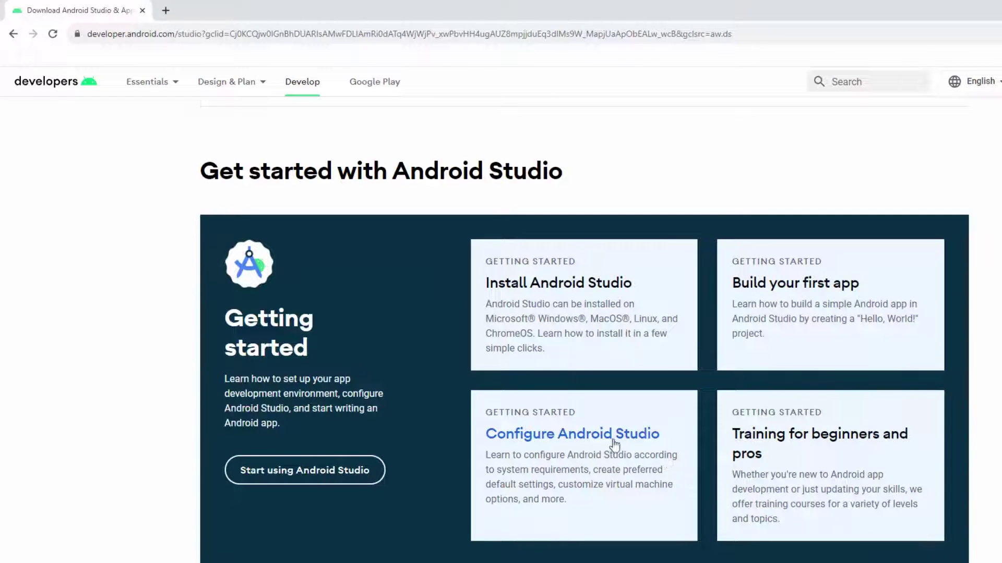
scroll(611, 441, "down", 7)
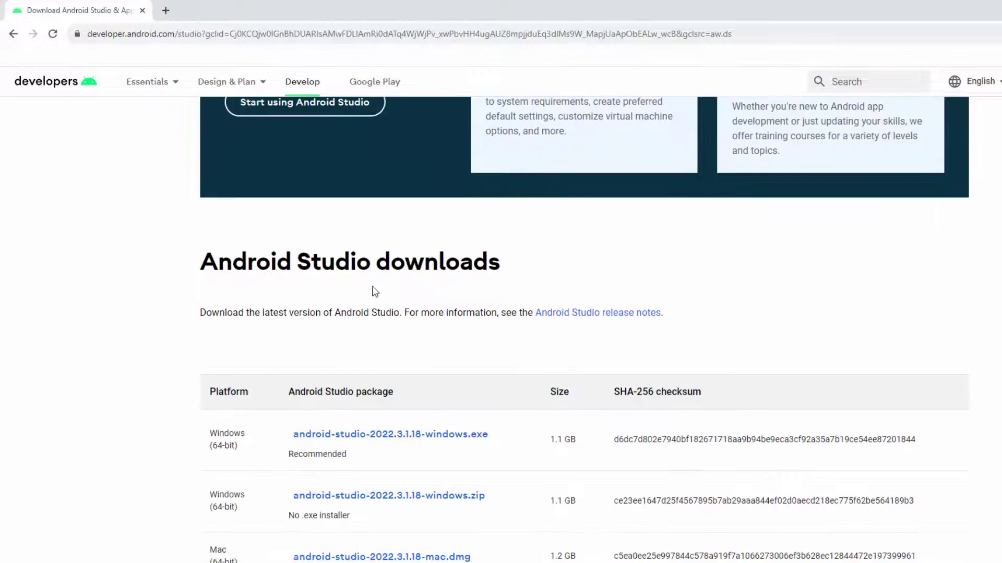
scroll(488, 291, "down", 1)
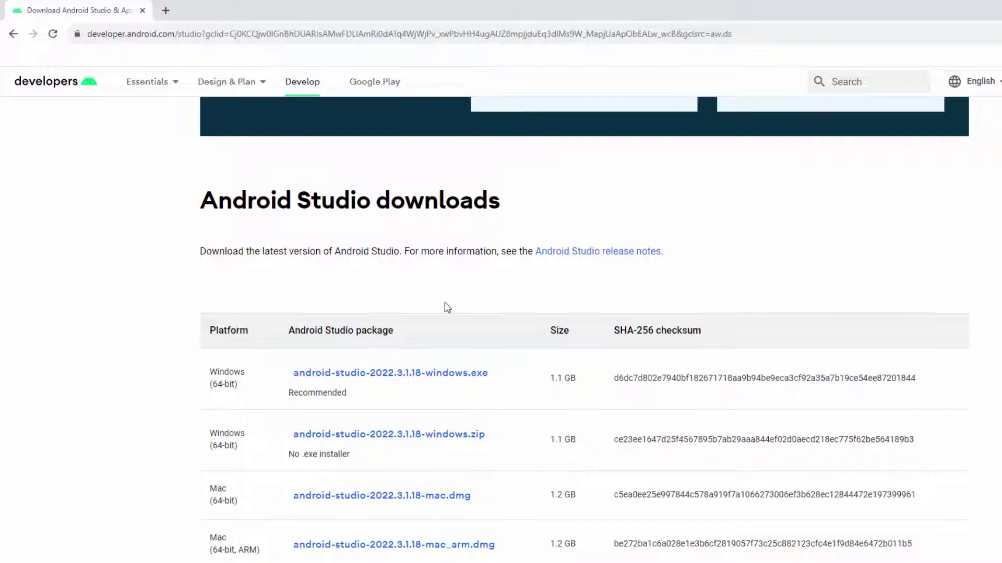
scroll(445, 303, "down", 4)
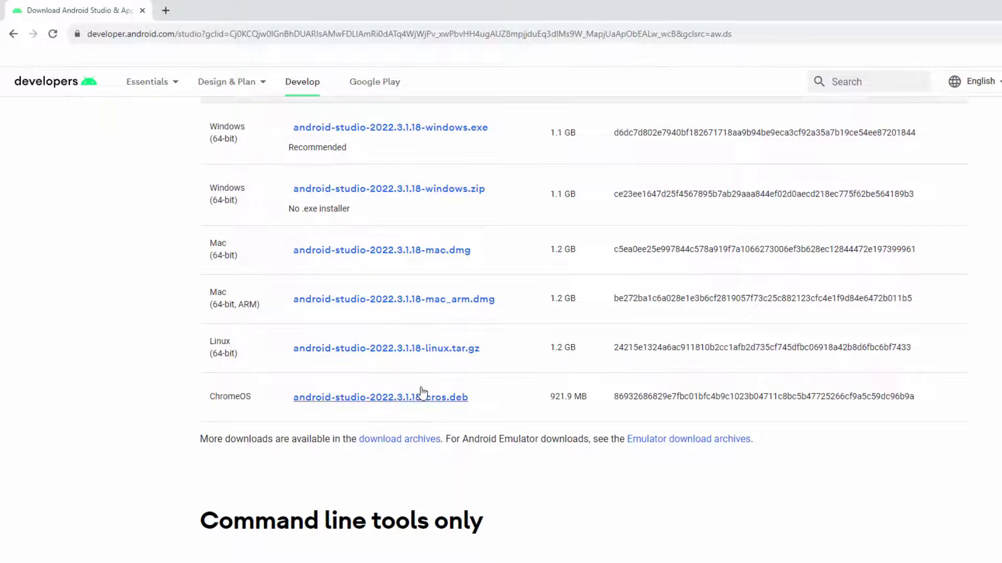
scroll(412, 396, "down", 3)
scroll(457, 442, "down", 1)
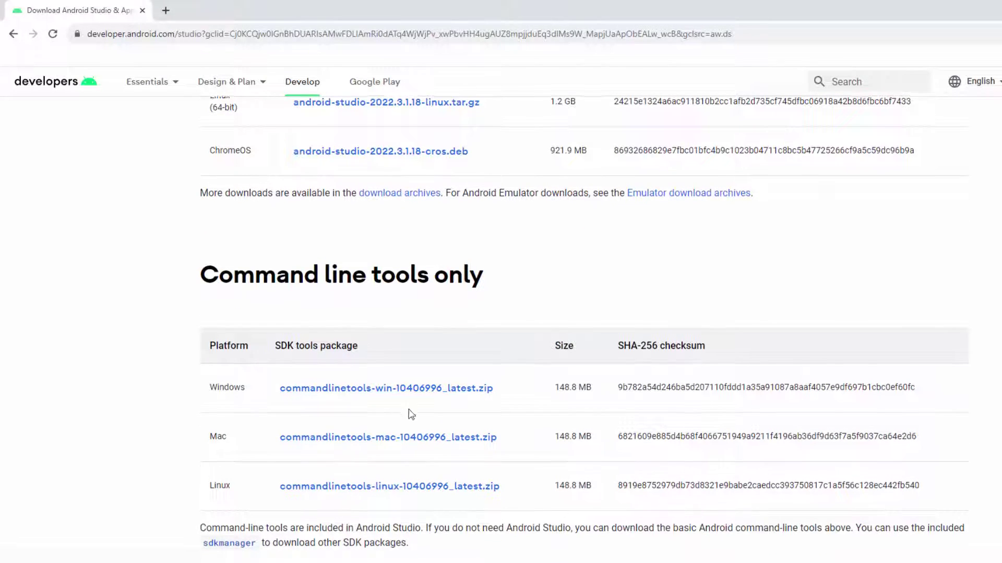
scroll(326, 400, "down", 5)
scroll(291, 409, "down", 8)
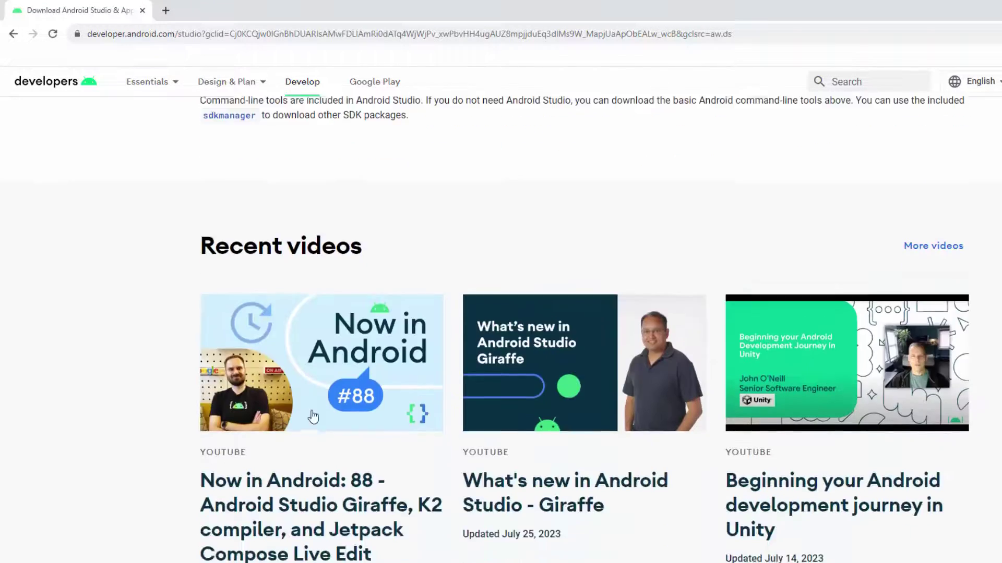
Request the Android Studio Giraffe download, agree to the terms and conditions, and download version 2022.3.1 for Windows.
scroll(302, 423, "up", 12)
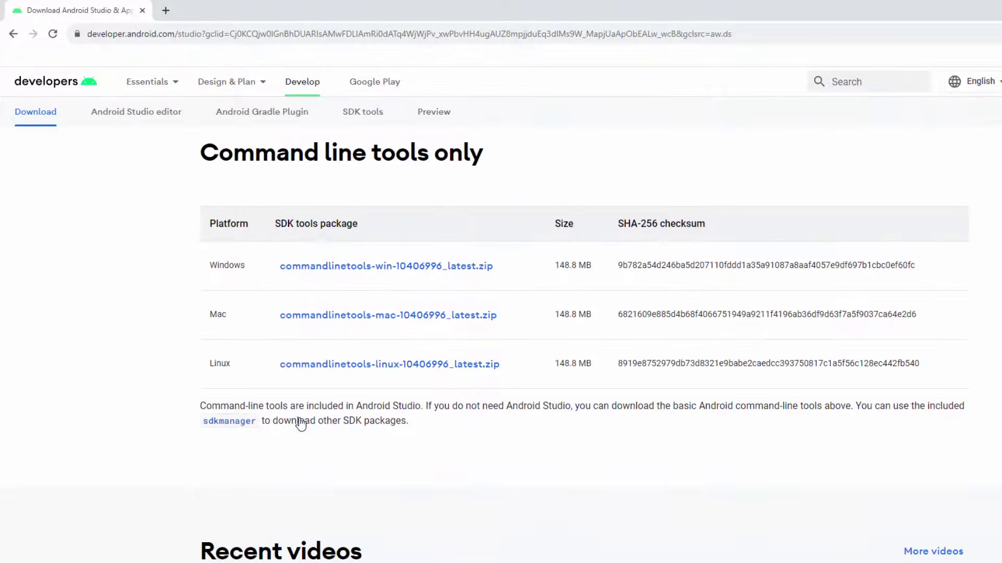
scroll(301, 424, "up", 5)
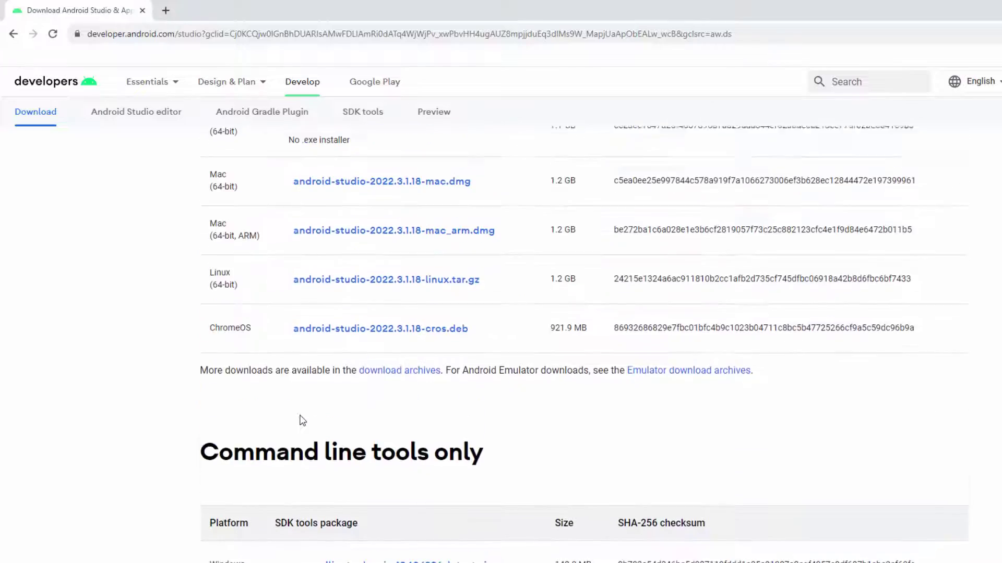
scroll(302, 422, "up", 13)
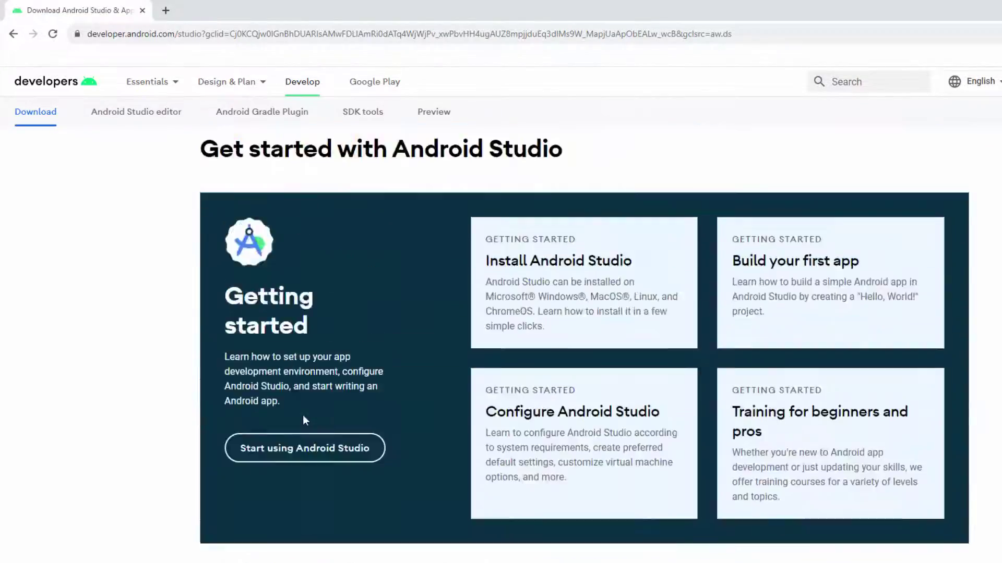
scroll(305, 420, "up", 20)
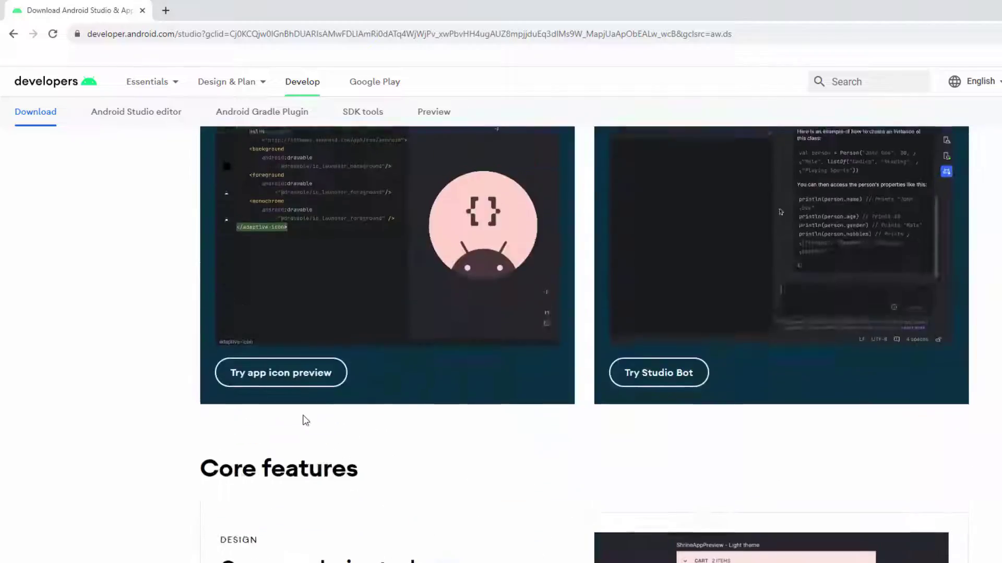
scroll(302, 415, "up", 8)
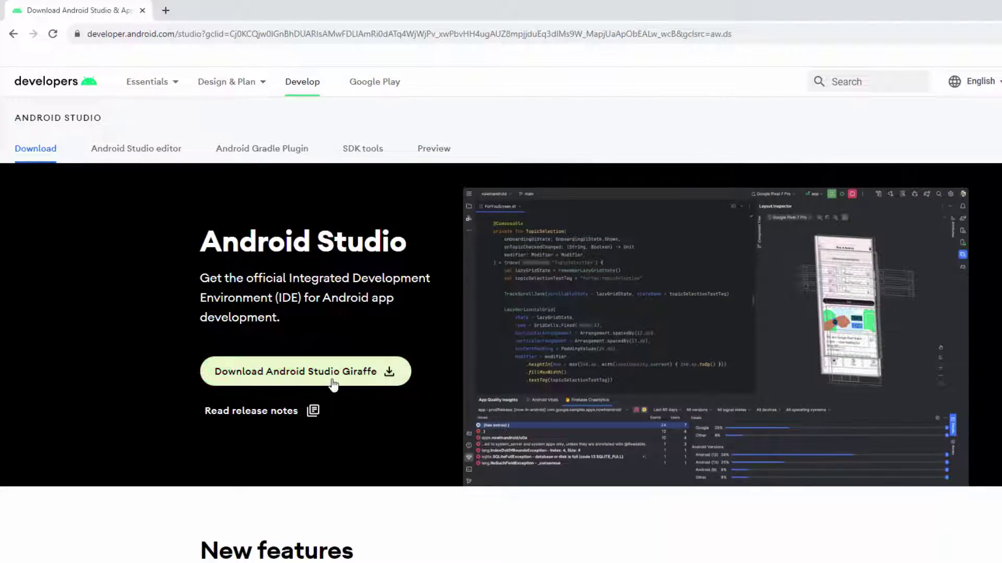
left_click(332, 384)
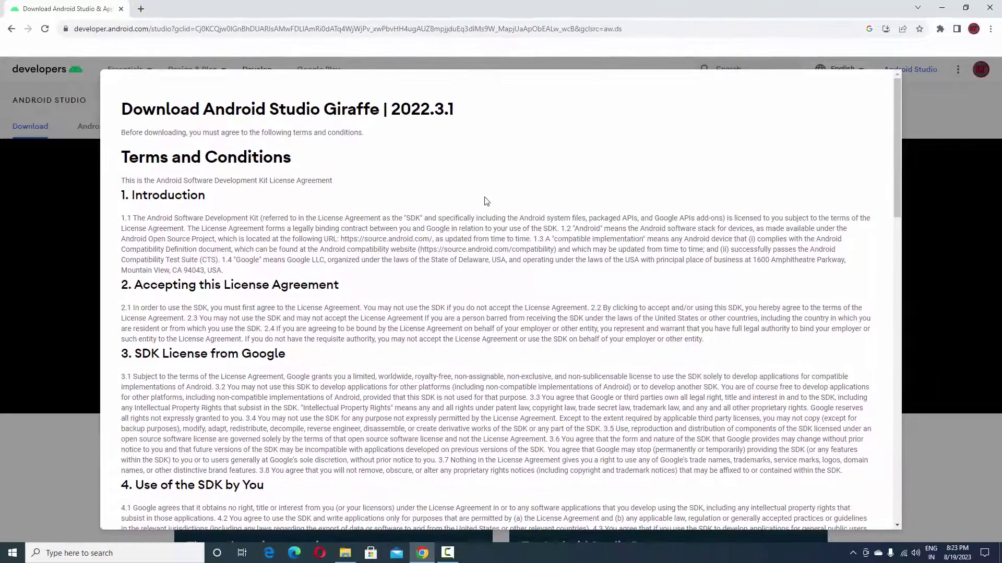
scroll(485, 202, "down", 20)
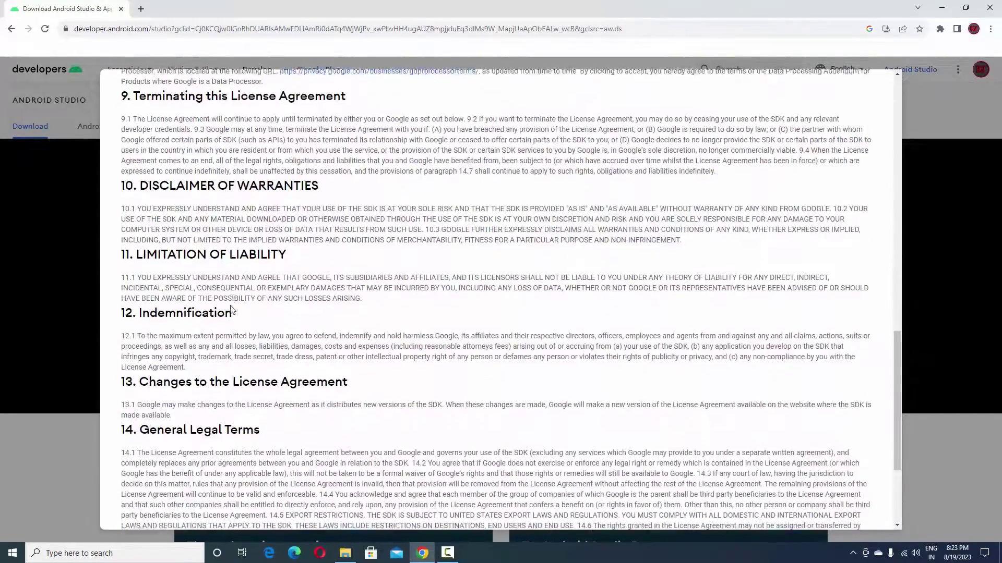
scroll(232, 311, "down", 4)
left_click(126, 438)
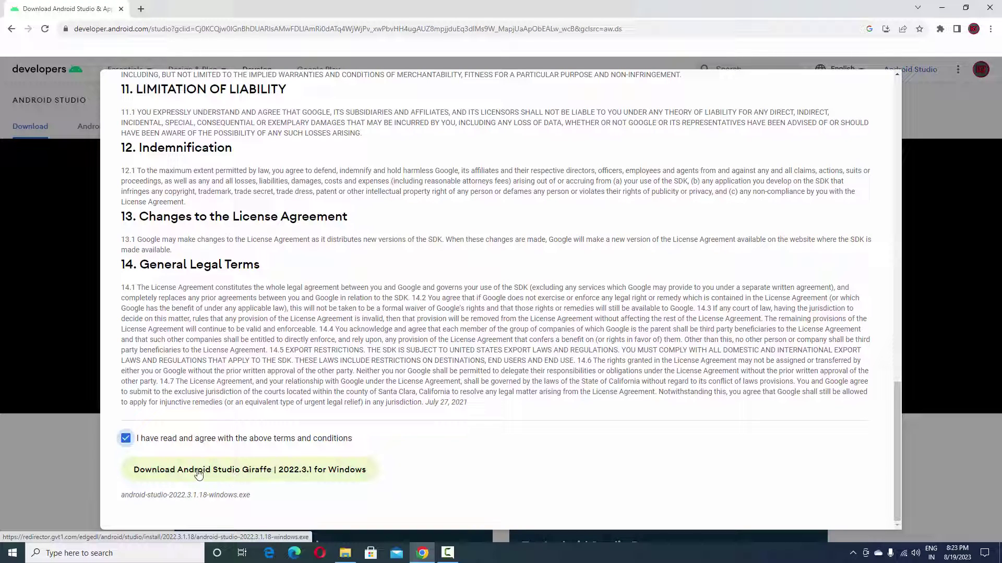
left_click(226, 471)
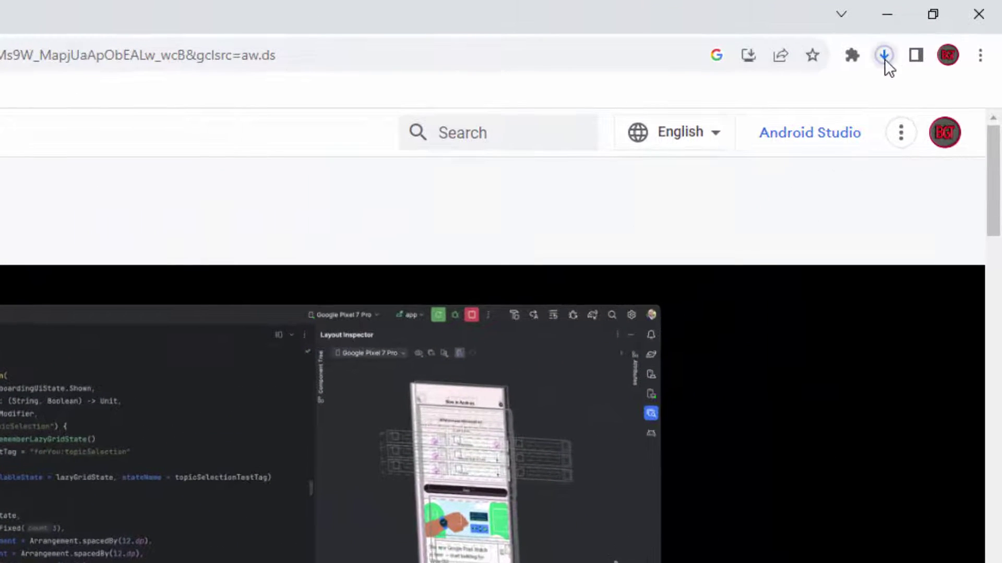
Check the installer in the recent downloads and run android-studio-2022.3.1.18-windows.exe from the Downloads folder.
left_click(885, 57)
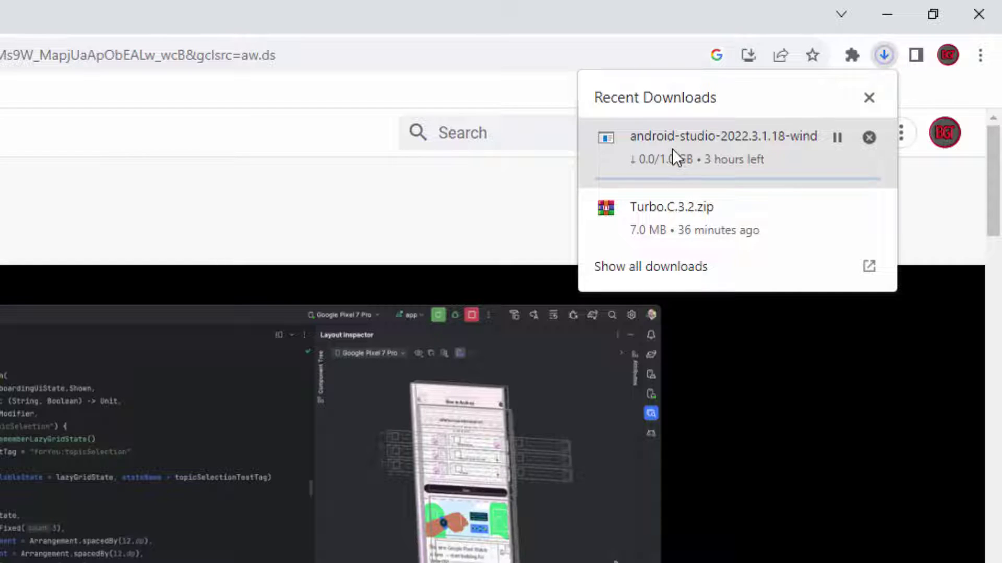
left_click(672, 149)
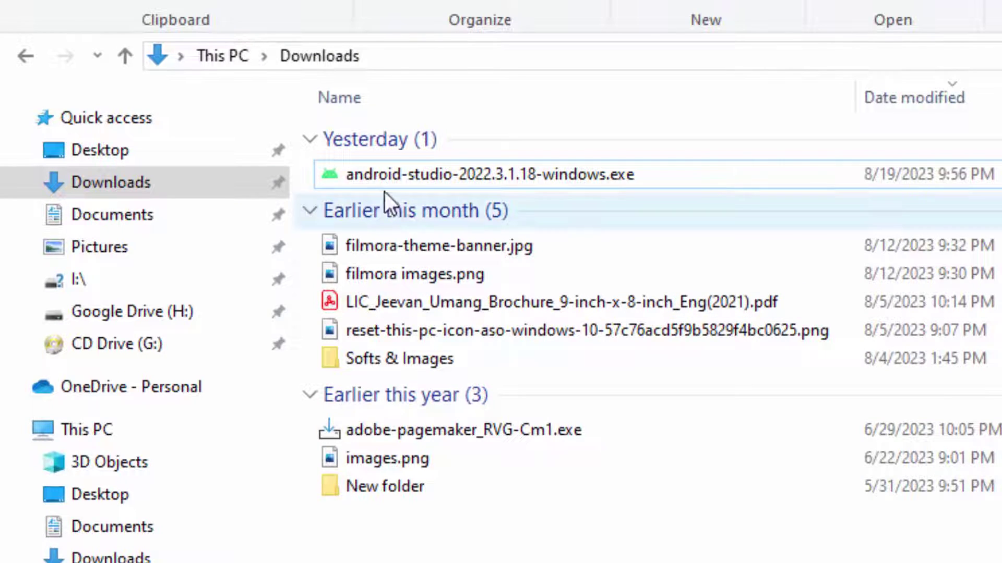
left_click(416, 167)
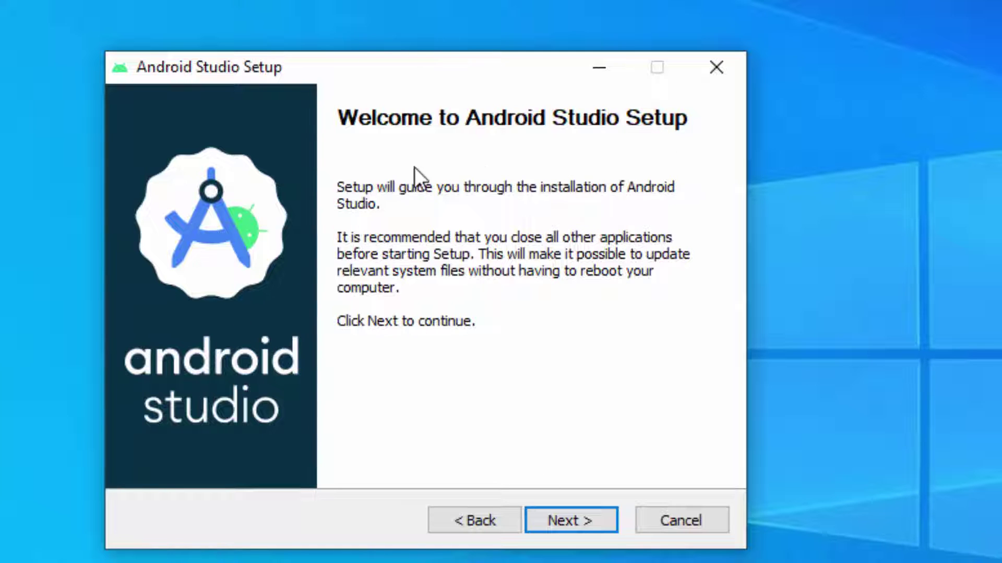
Continue past the setup welcome page and exclude the Android Virtual Device component from the installation.
left_click(587, 514)
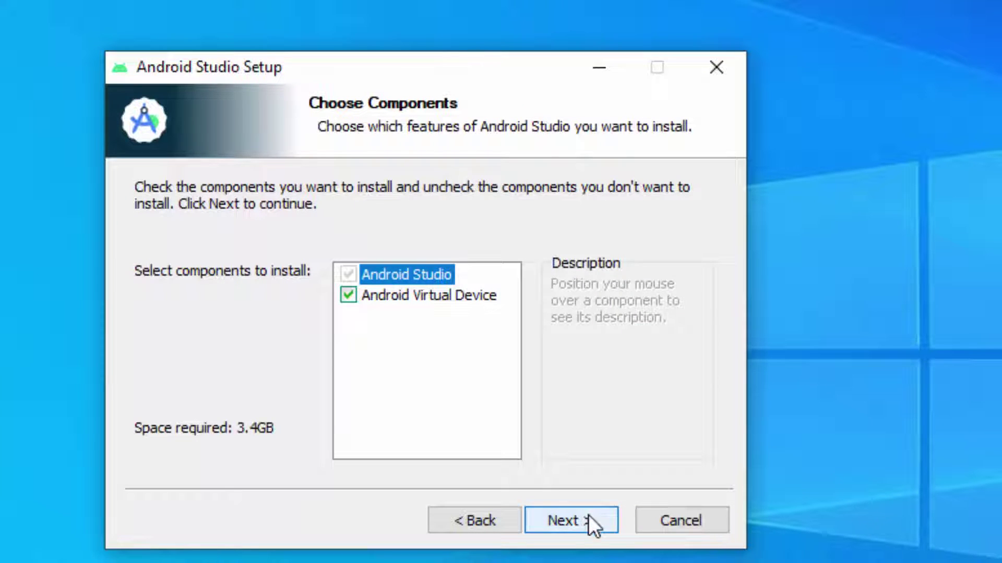
mouse_move(453, 277)
mouse_move(362, 302)
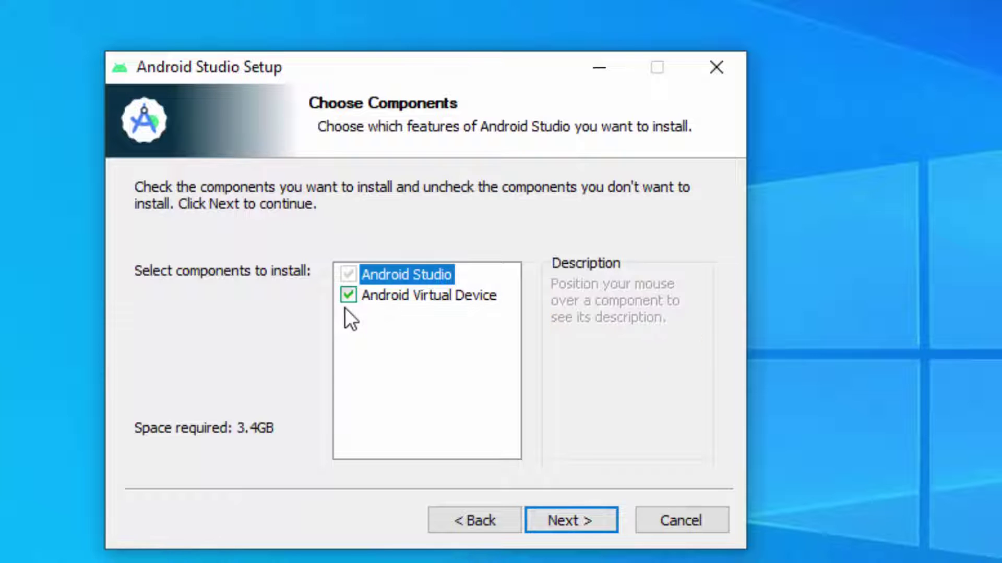
left_click(348, 296)
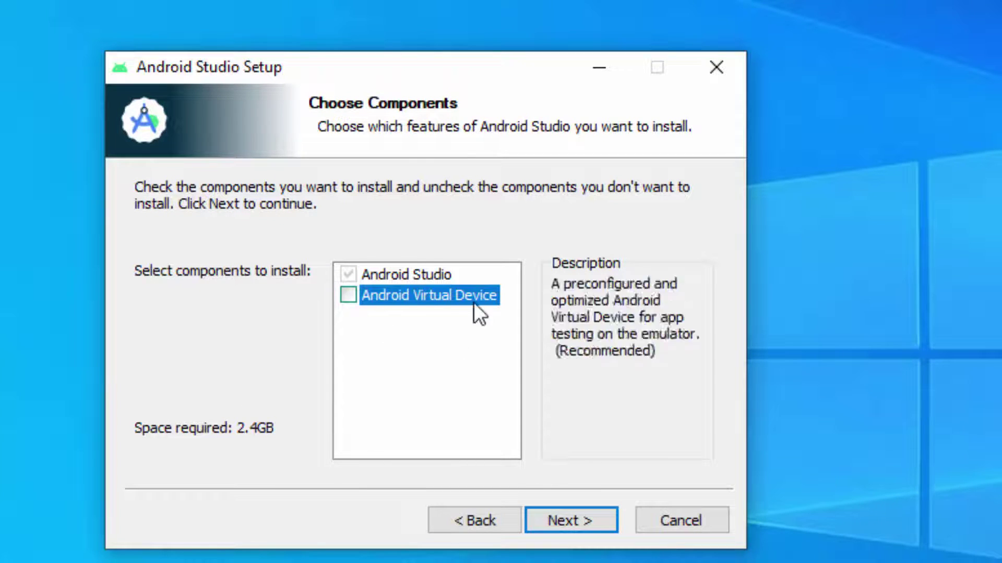
left_click(574, 521)
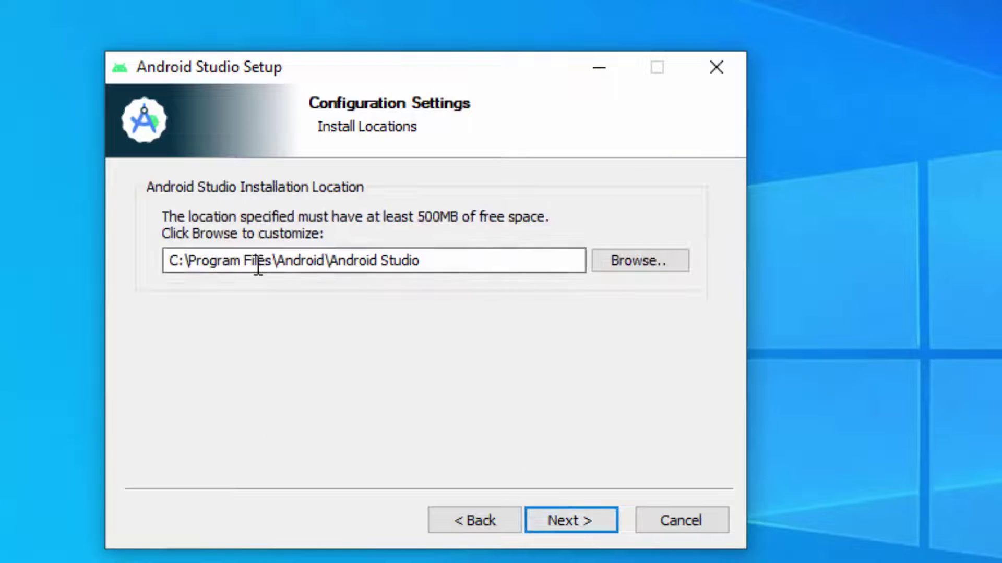
Accept the location C:\Program Files\Android\Android Studio and the Start Menu folder Android Studio, and start the installation.
left_click(570, 518)
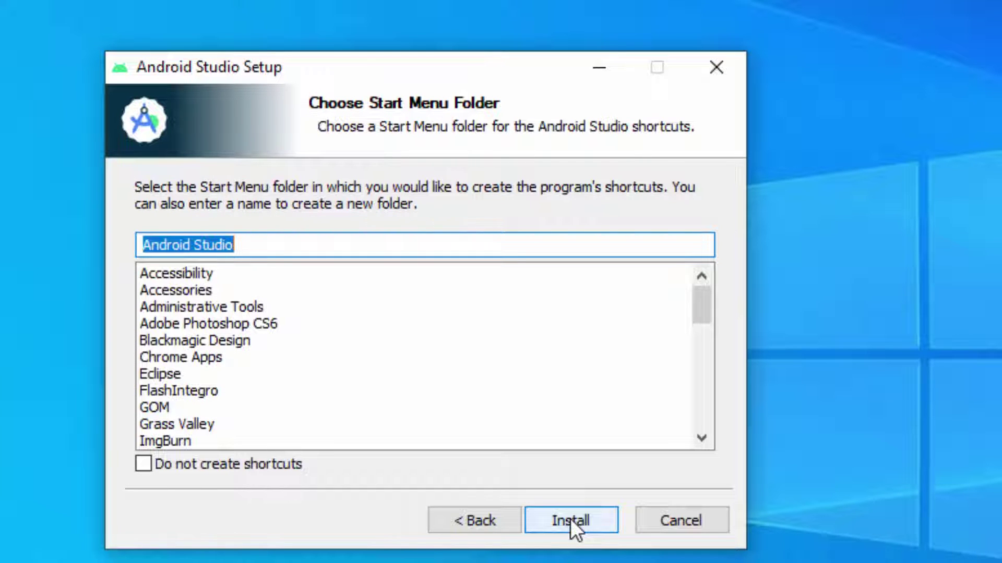
scroll(478, 338, "down", 8)
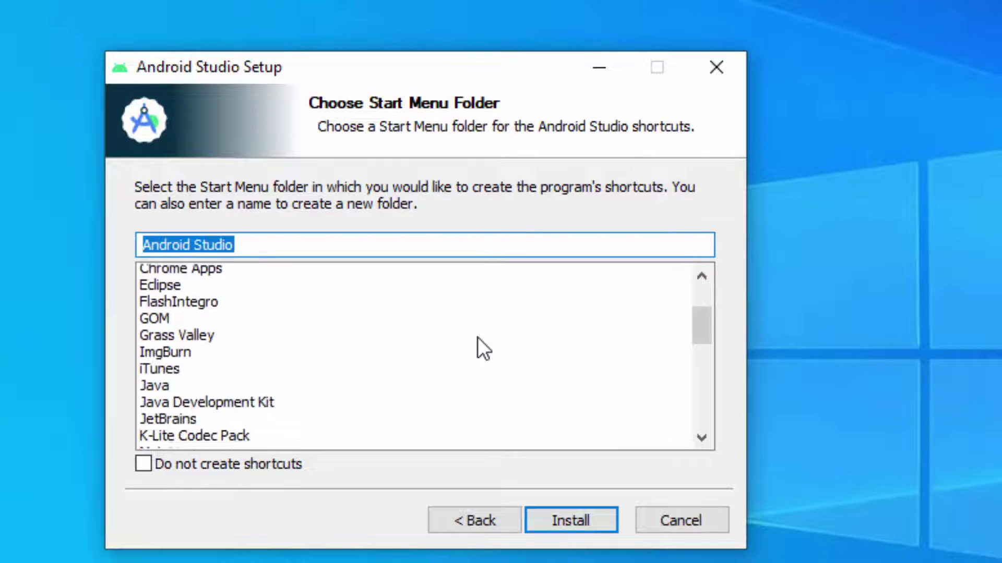
scroll(477, 337, "down", 2)
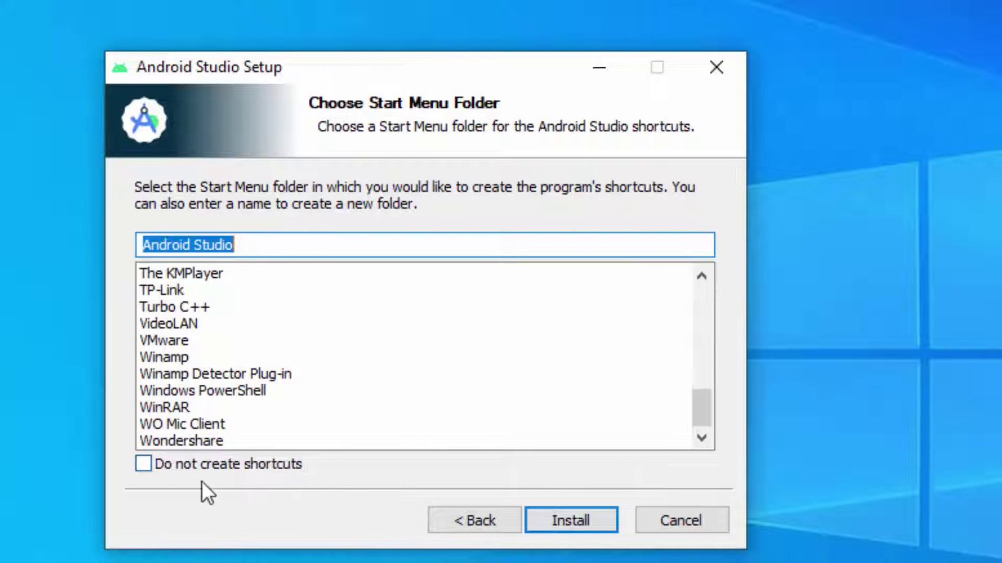
left_click(573, 520)
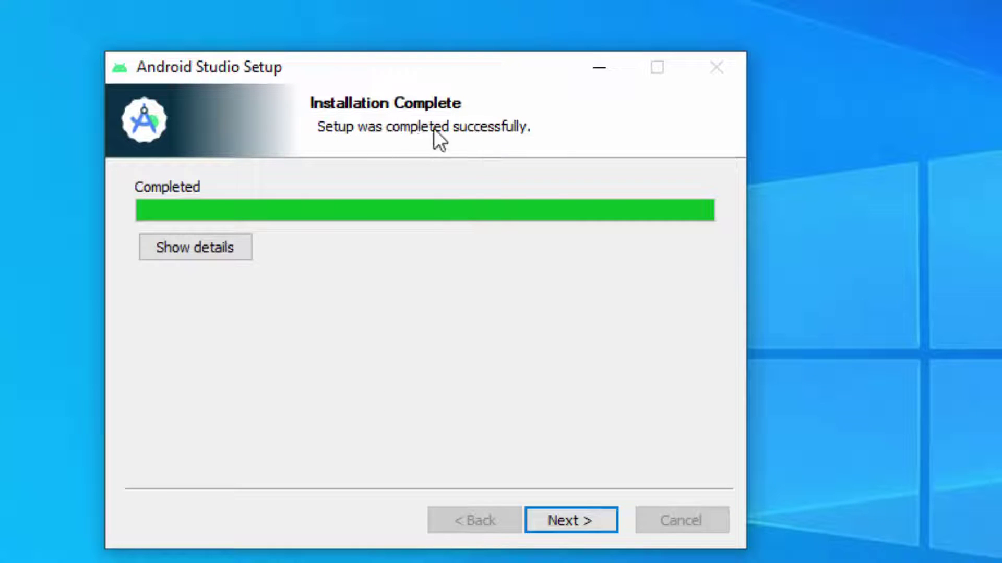
Finish the setup with Android Studio set to start, import no settings, and agree to send usage statistics to Google.
left_click(574, 519)
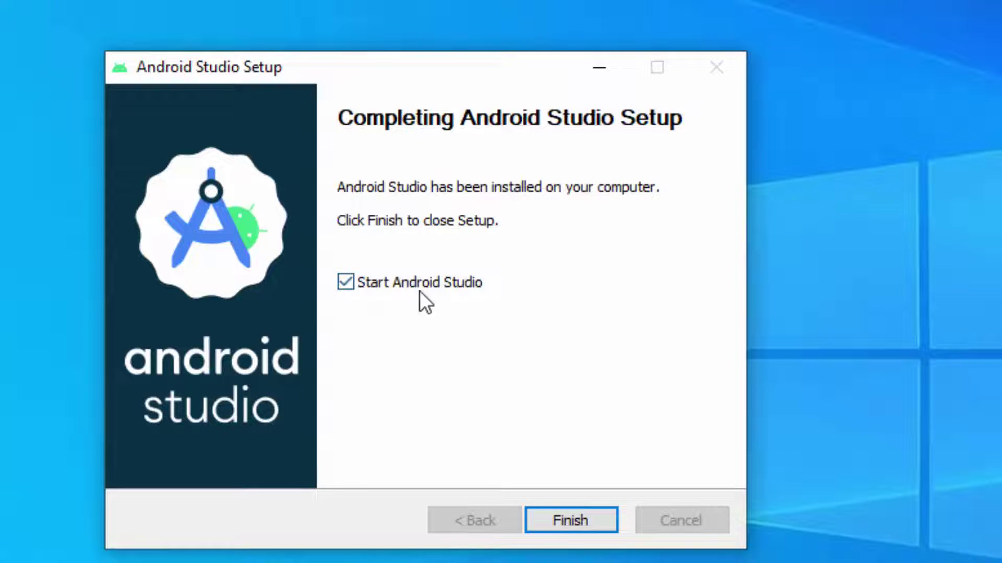
left_click(566, 522)
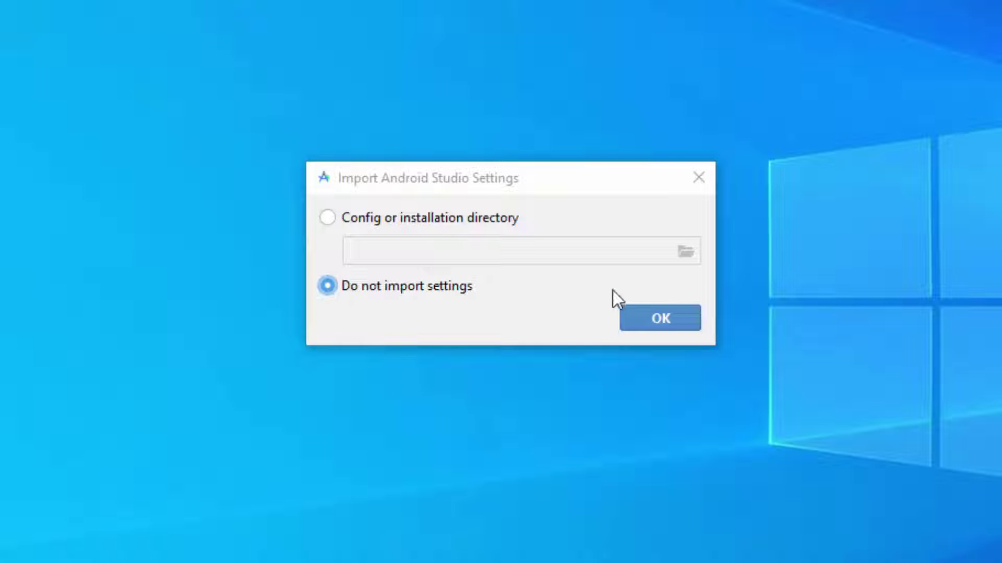
left_click(662, 319)
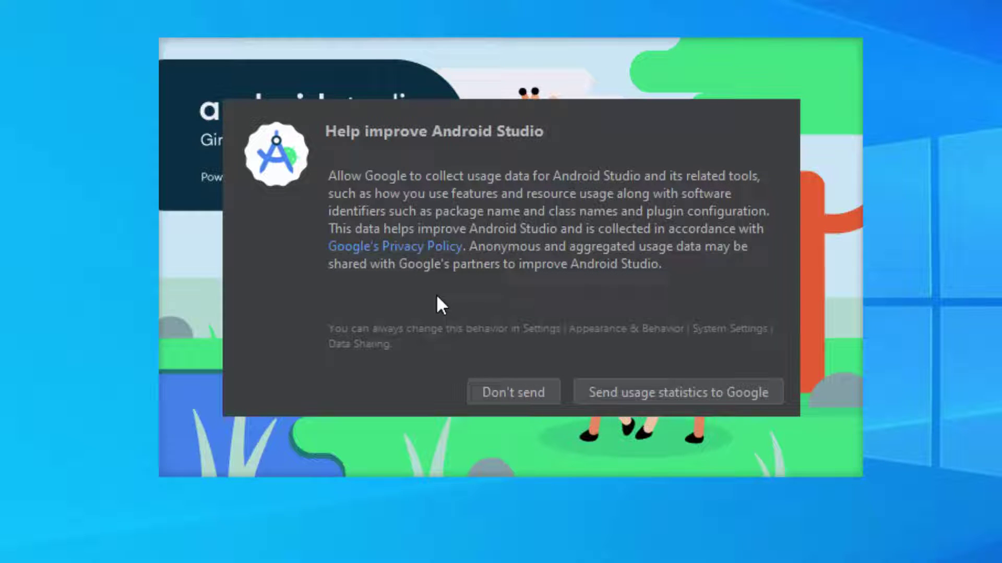
left_click(667, 392)
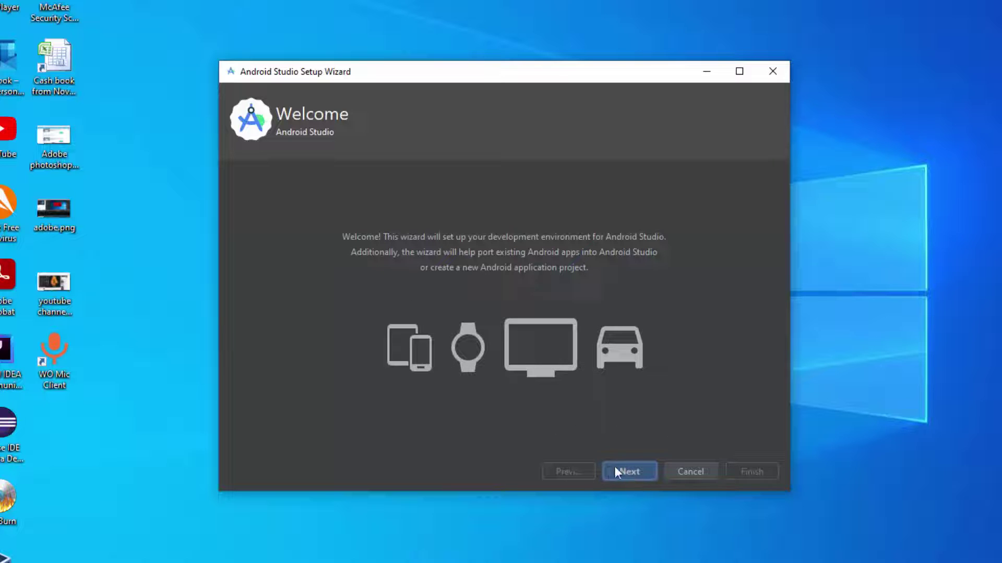
Choose the Custom install type in the setup wizard, preview the Light theme, and continue with the Darcula theme.
left_click(628, 471)
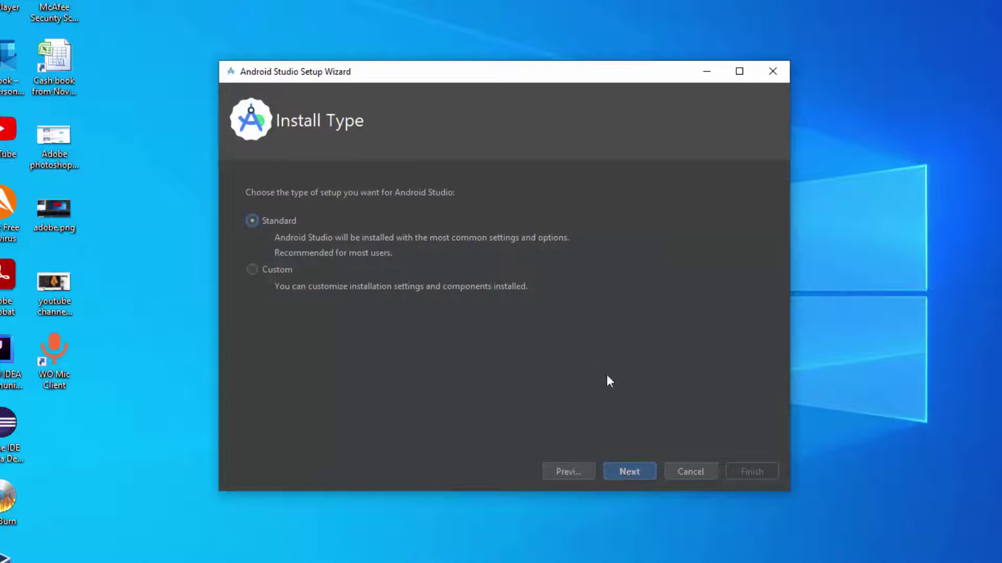
left_click(252, 270)
left_click(621, 472)
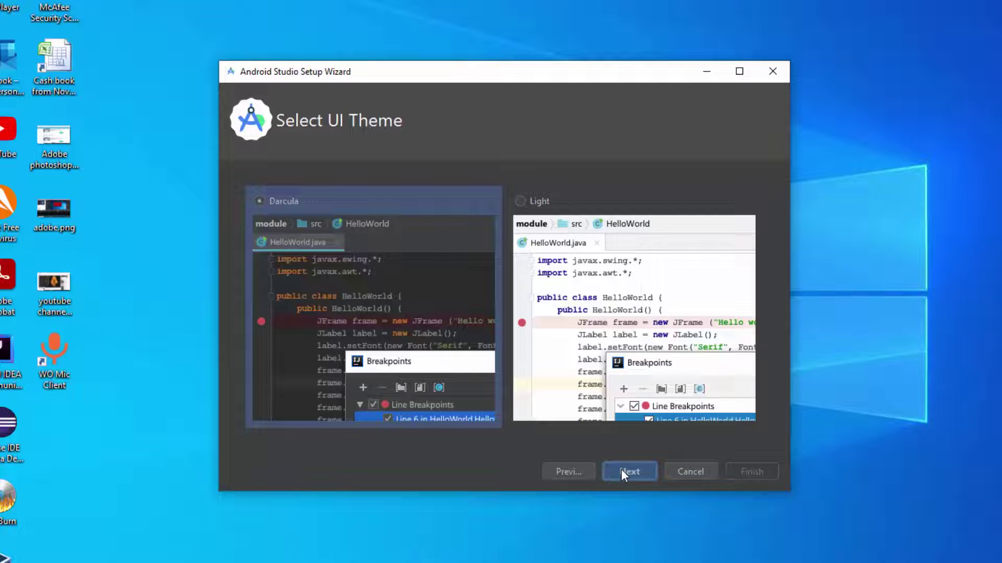
left_click(521, 202)
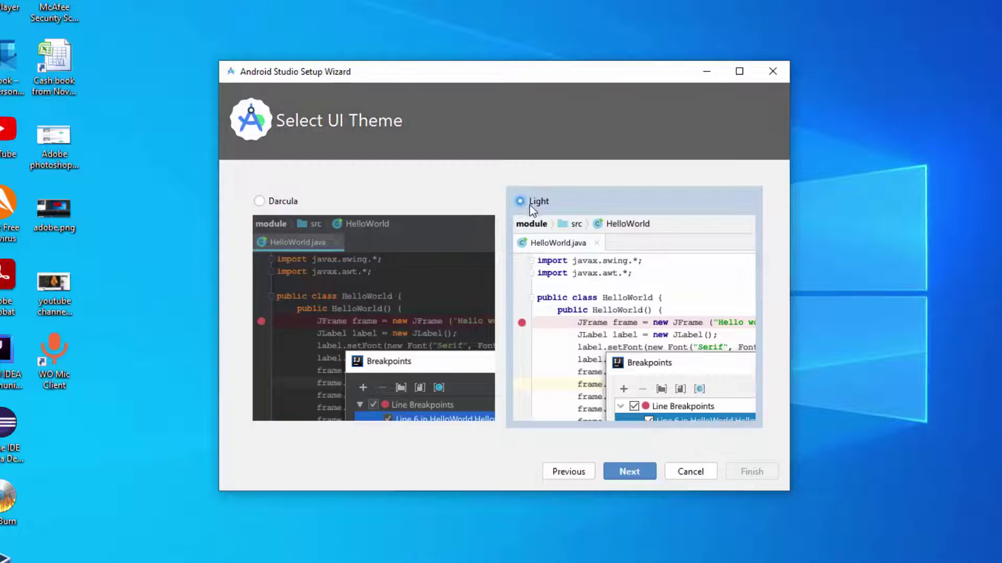
left_click(259, 202)
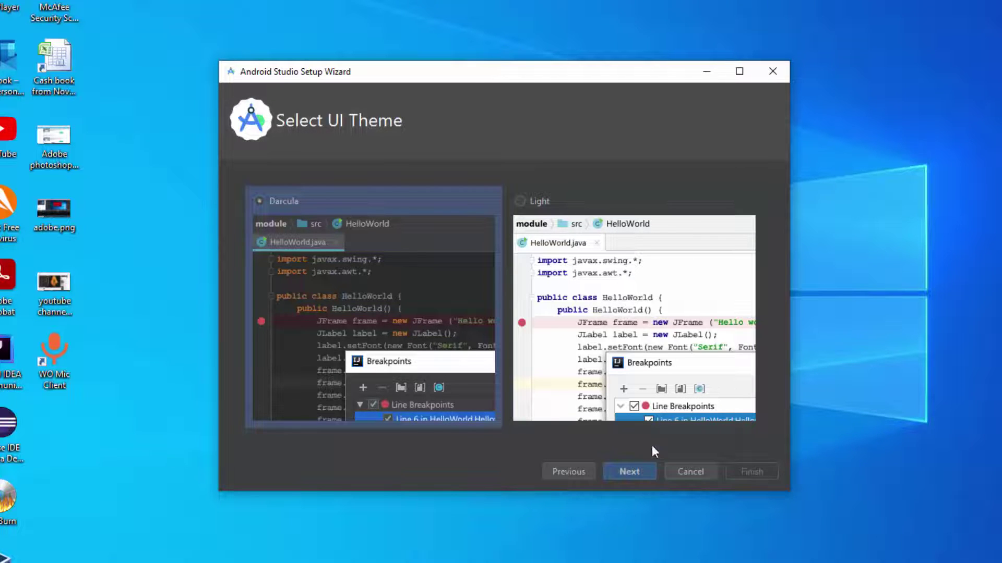
left_click(628, 472)
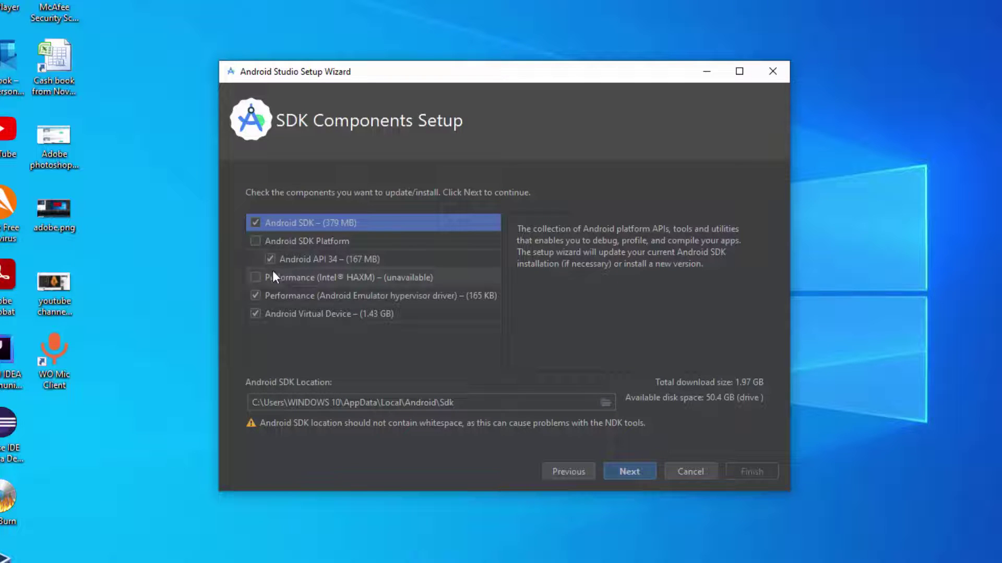
Exclude Android Virtual Device from the SDK components, continue past the emulator hypervisor driver page, and review the current installation settings.
left_click(254, 314)
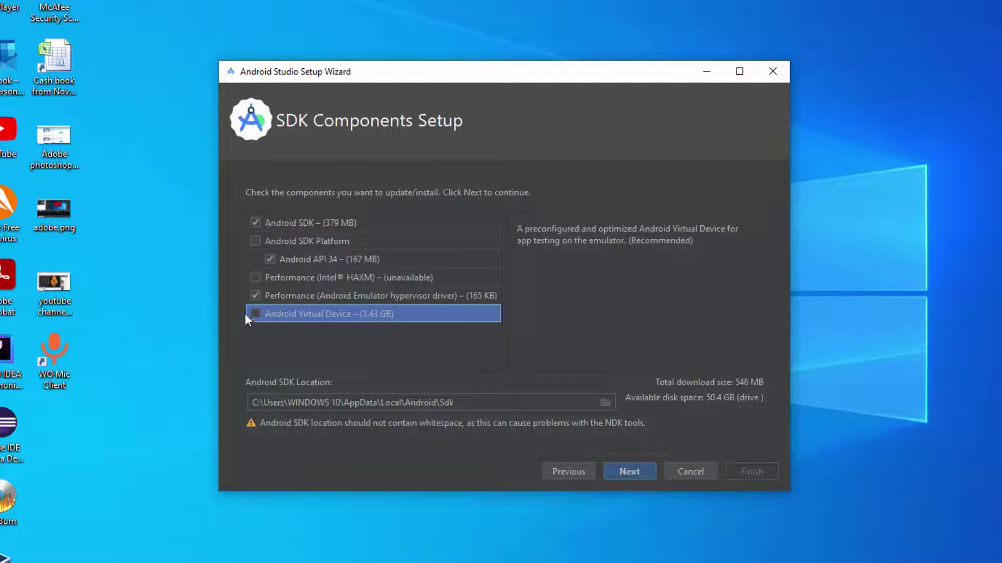
left_click(628, 472)
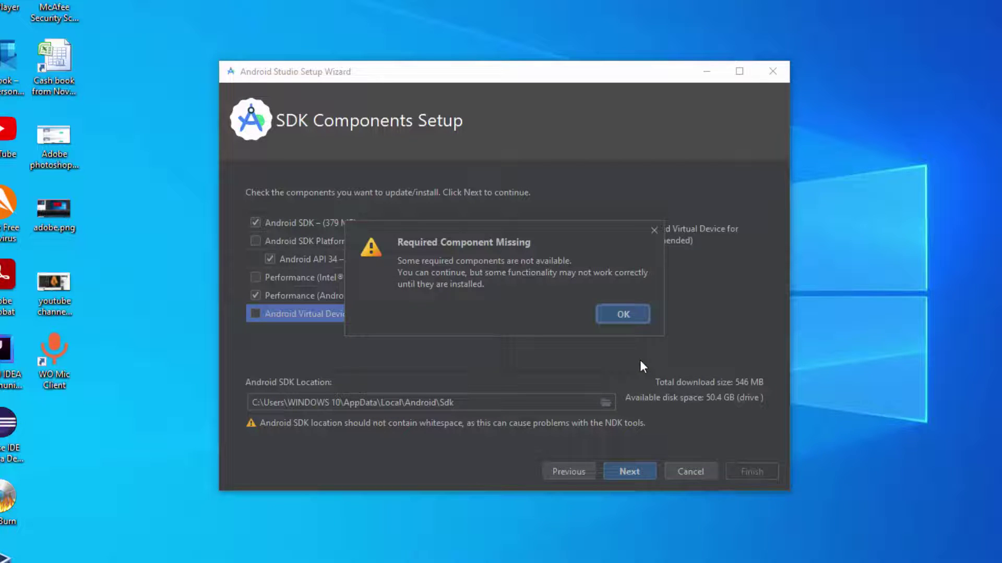
left_click(624, 315)
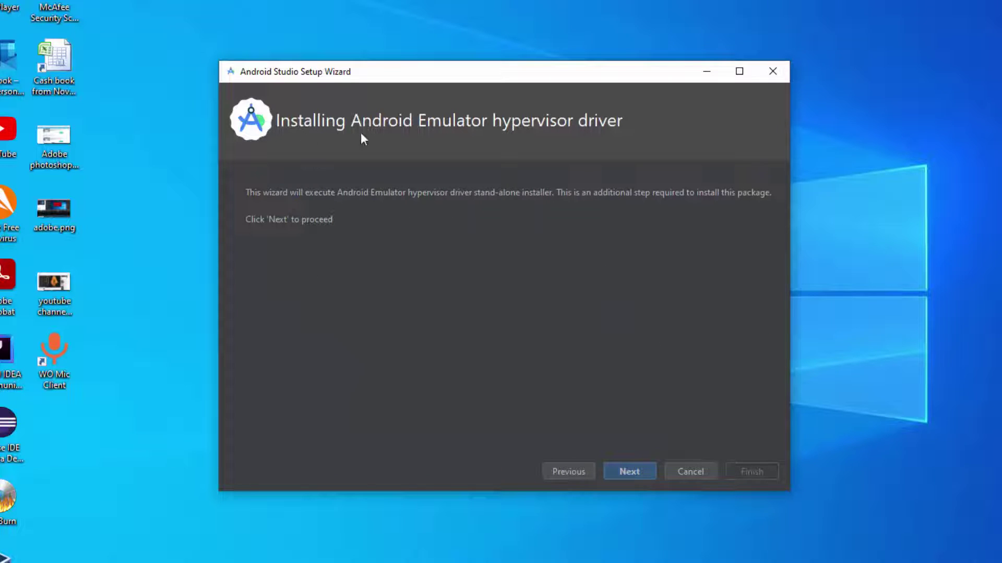
left_click(627, 471)
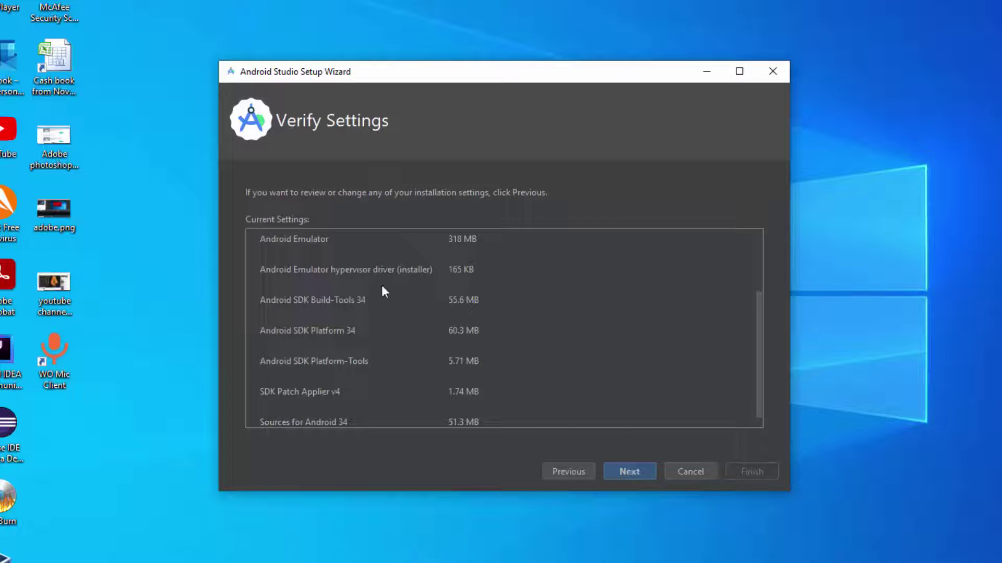
scroll(355, 273, "down", 1)
scroll(376, 300, "up", 5)
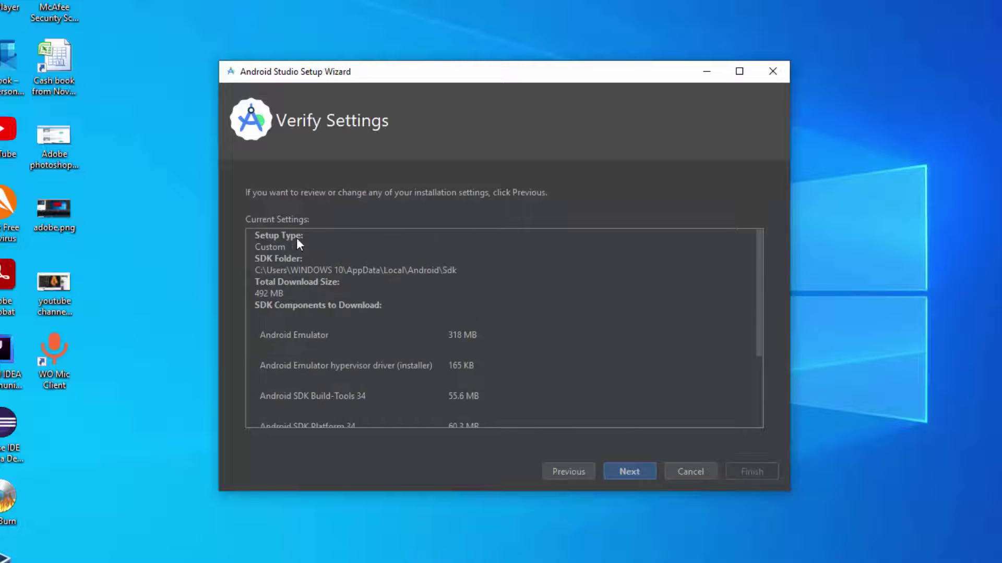
left_click(631, 470)
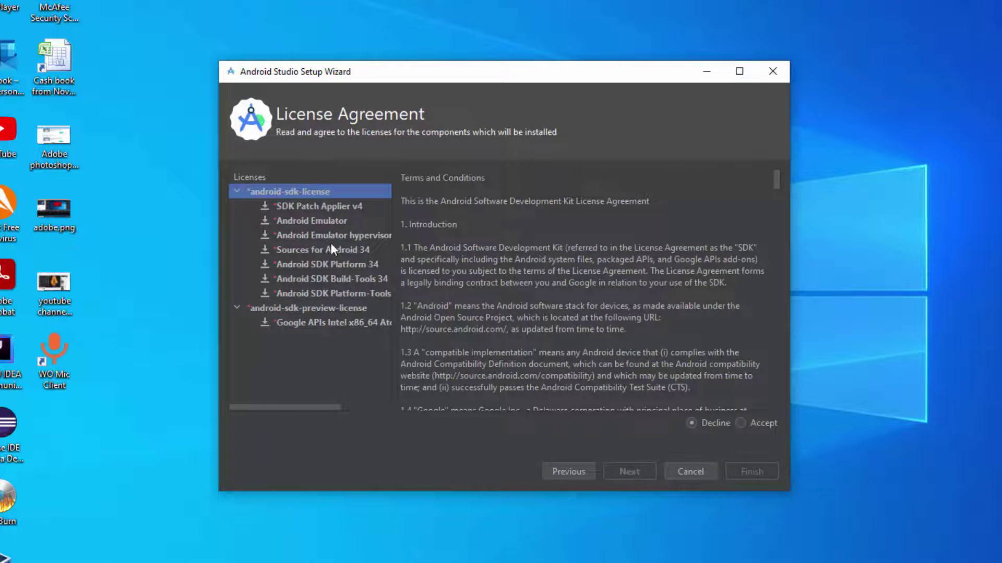
Accept android-sdk-license and android-sdk-preview-license, and look through their terms.
left_click(308, 322)
left_click(287, 308)
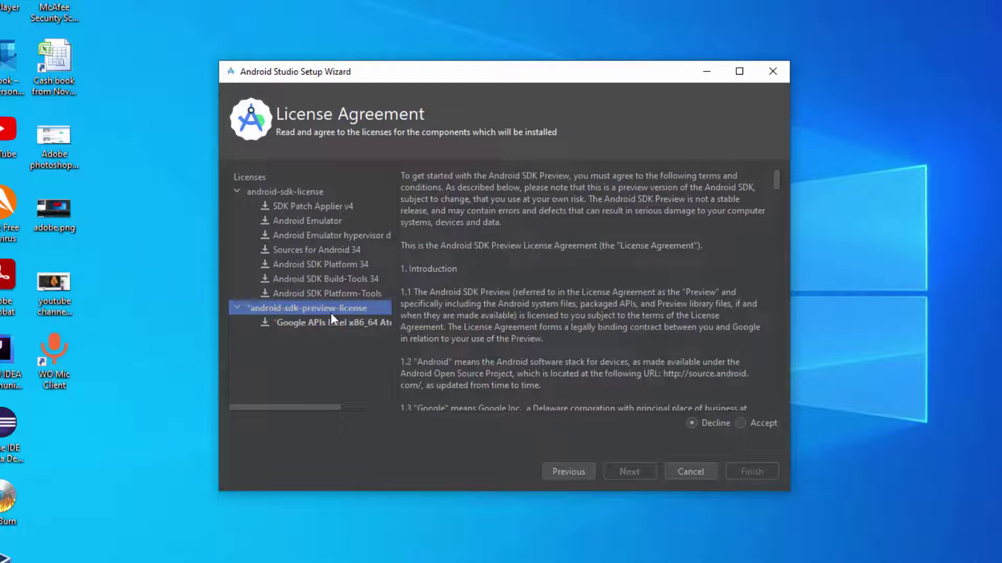
left_click(742, 424)
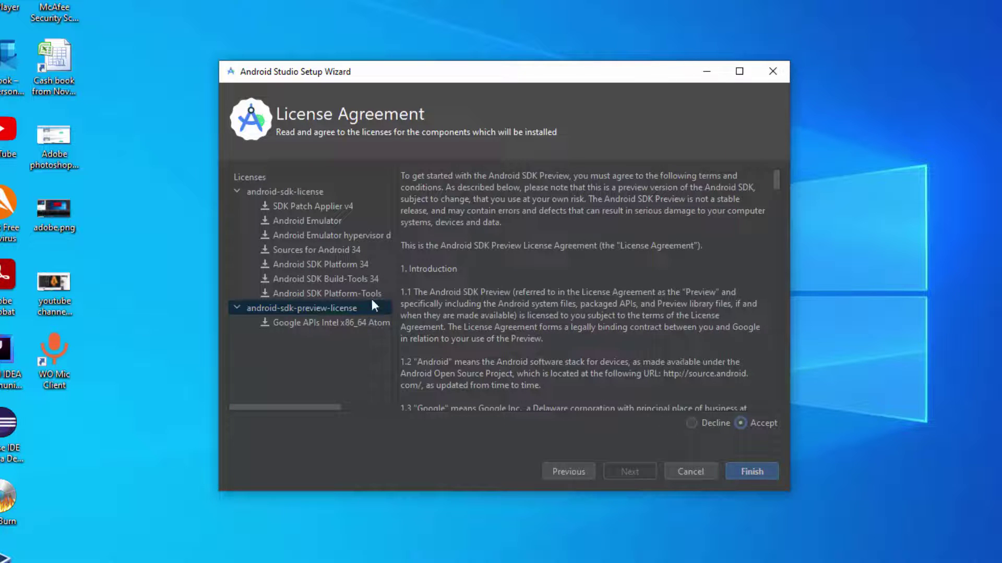
left_click(288, 192)
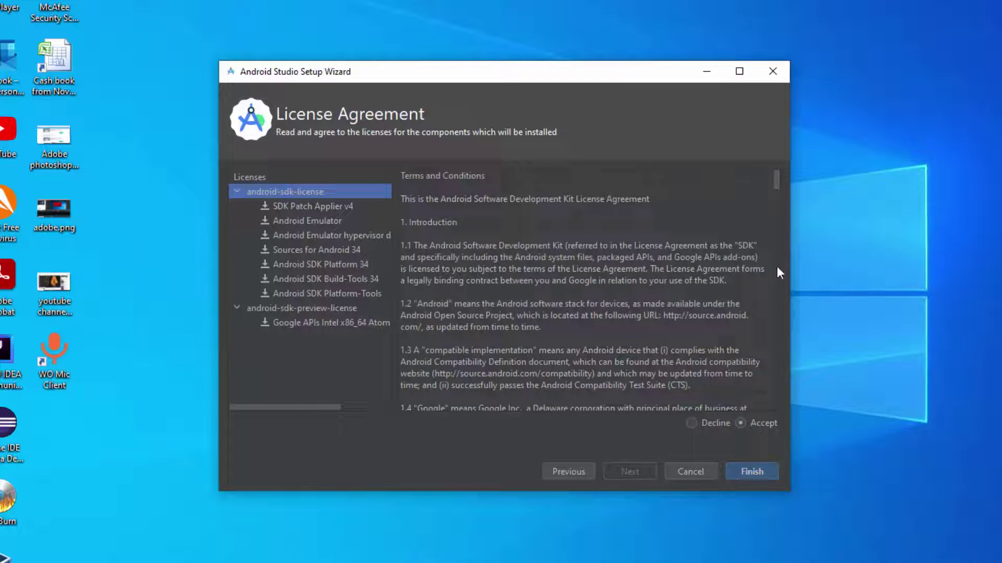
left_click_drag(777, 182, 763, 409)
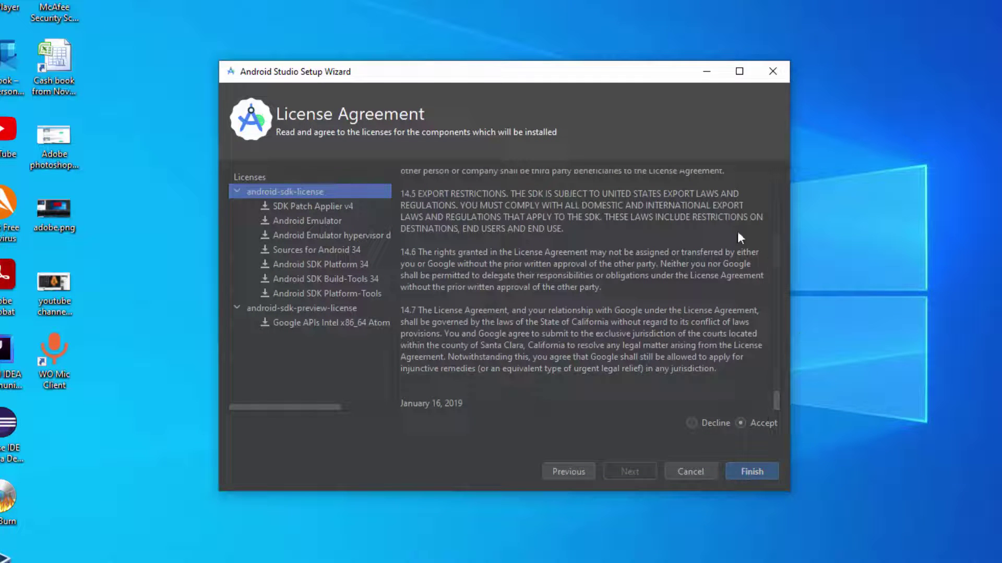
left_click(283, 308)
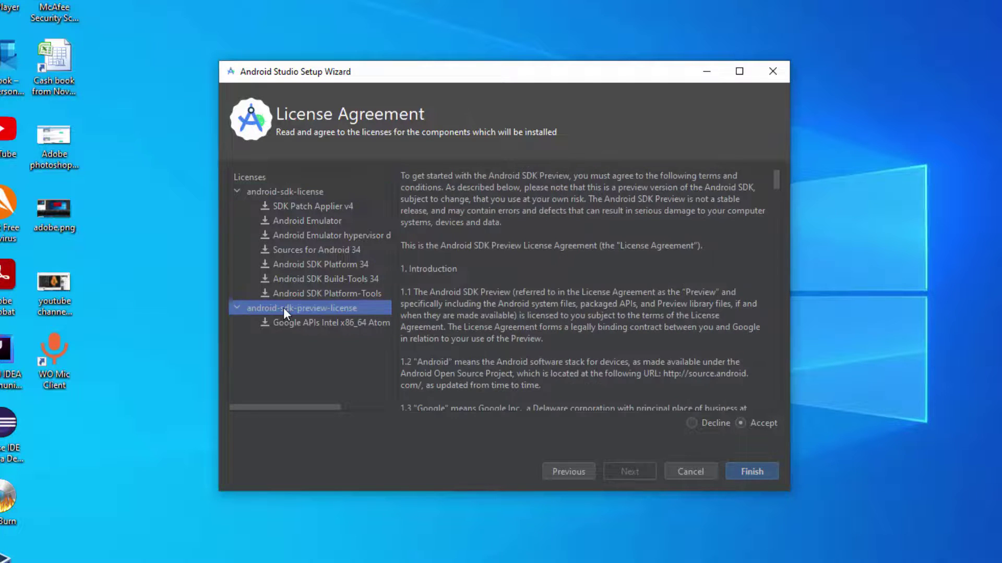
Download the SDK components with the progress details shown, and finish the setup wizard.
left_click(753, 471)
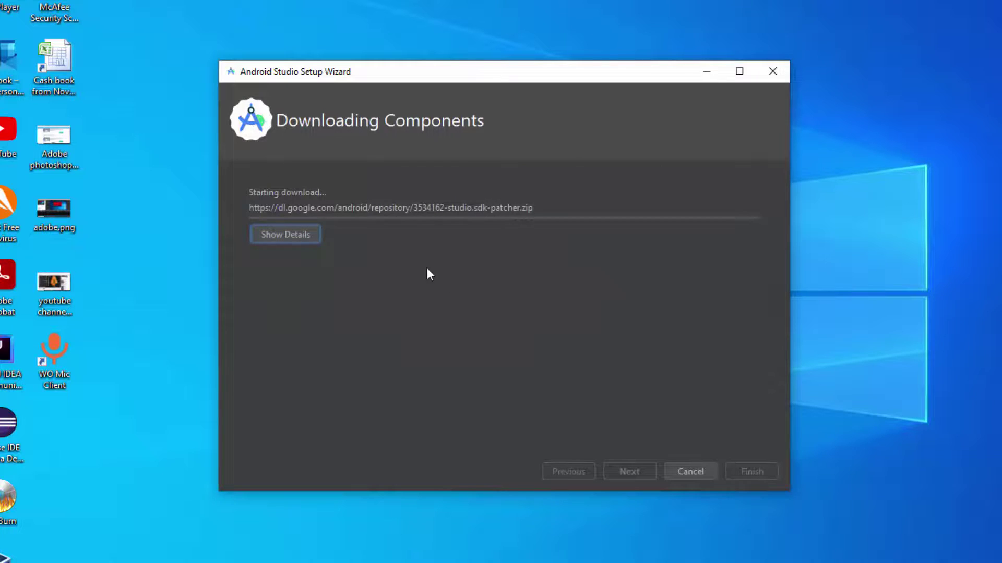
key("space")
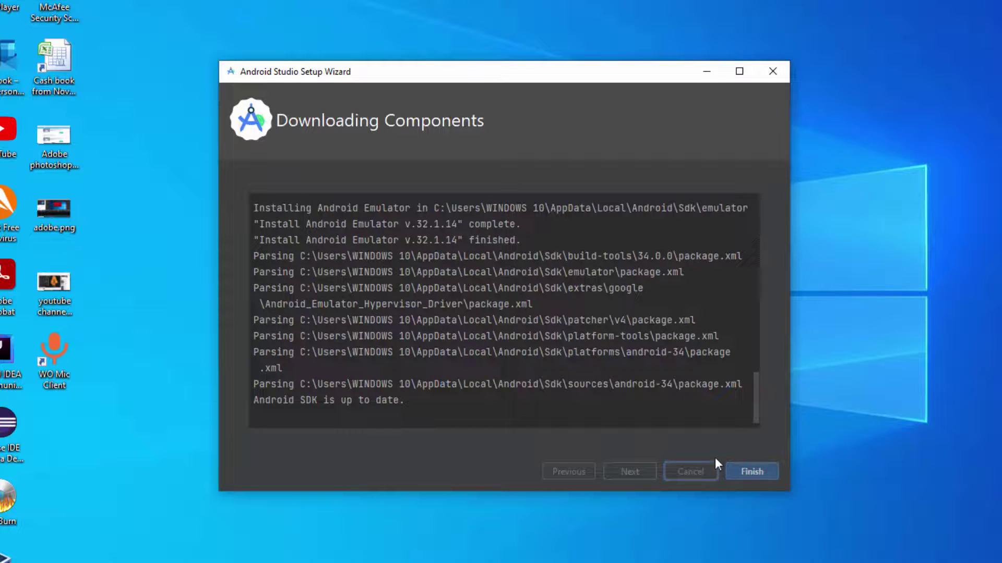
left_click(751, 473)
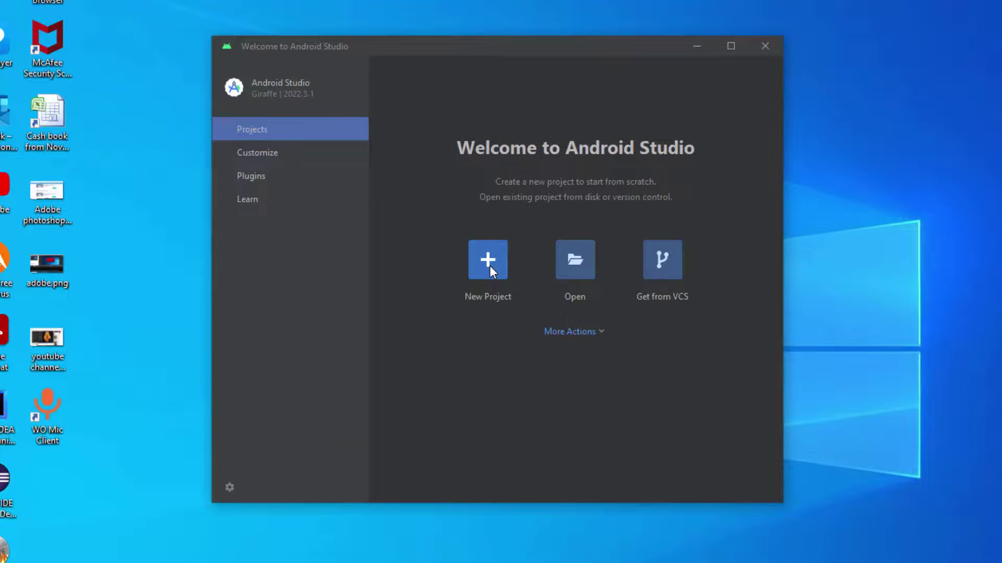
Start a new phone and tablet project from the Empty Activity template.
left_click(489, 265)
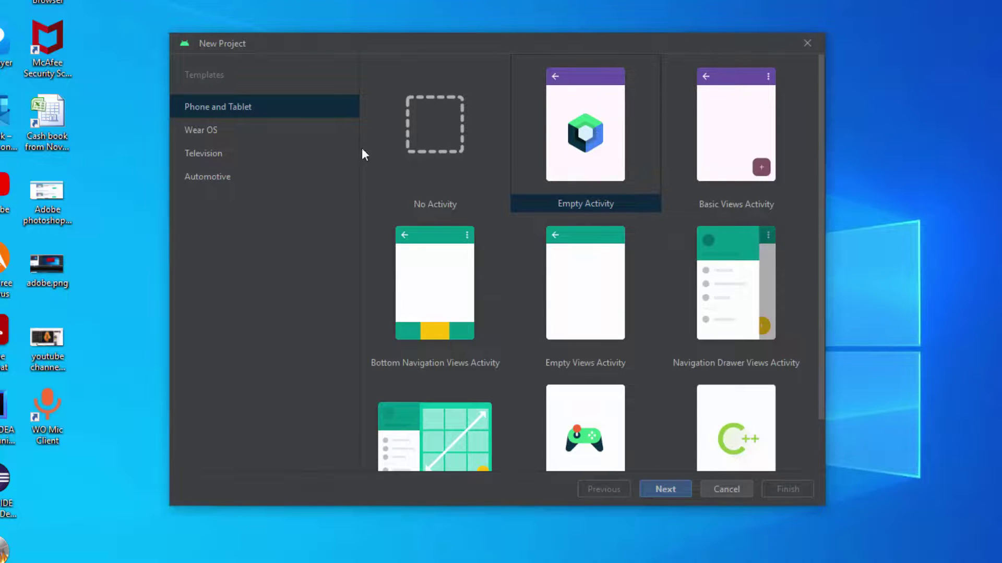
left_click(581, 148)
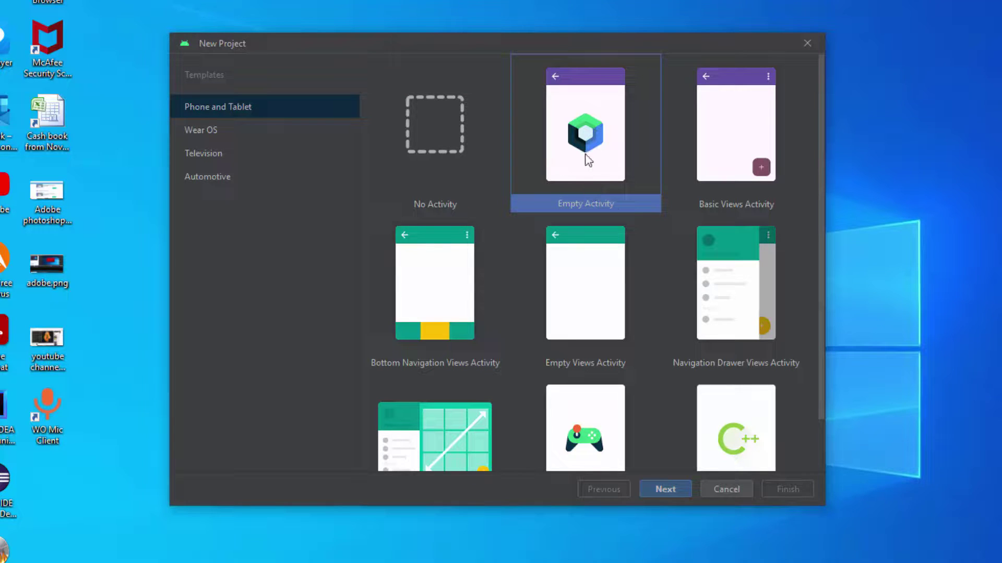
left_click(664, 491)
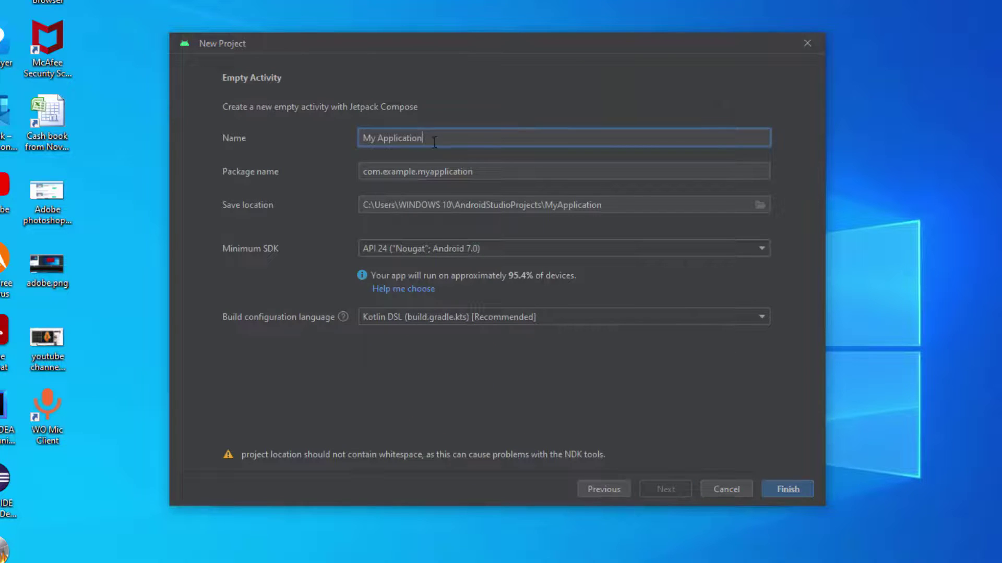
Name the new project Helloworld.
left_click_drag(434, 142, 331, 135)
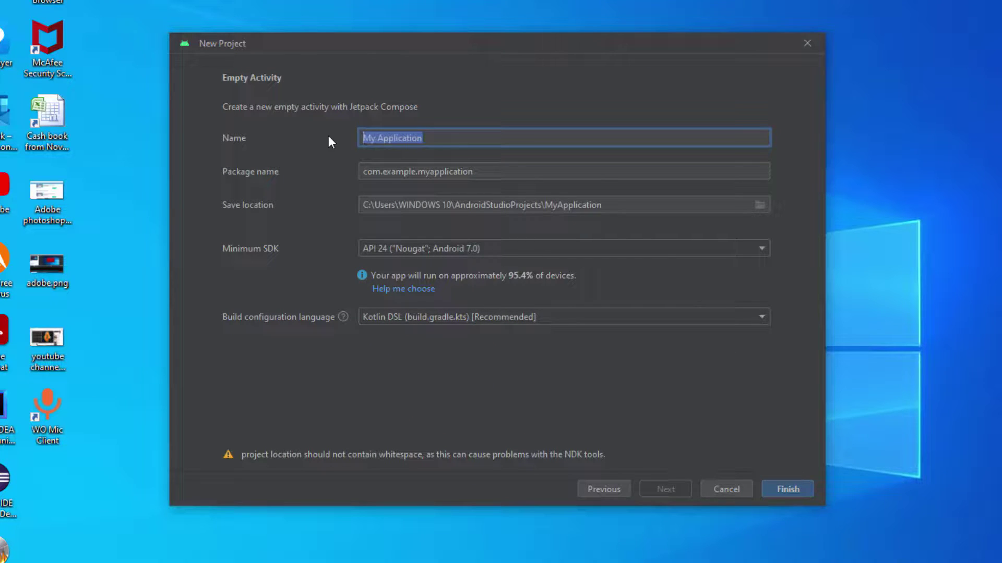
key("BackSpace")
type("H")
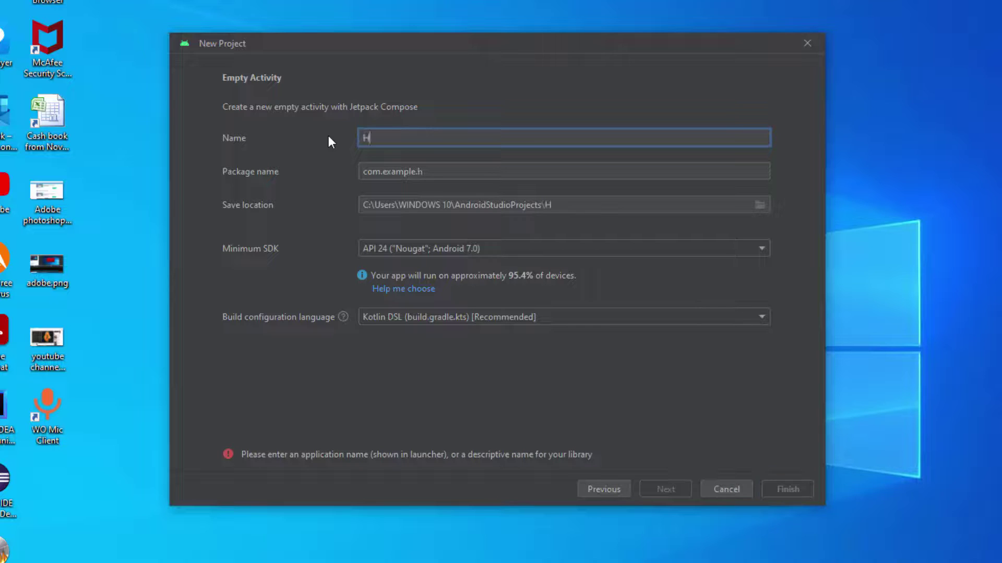
type("ellowo")
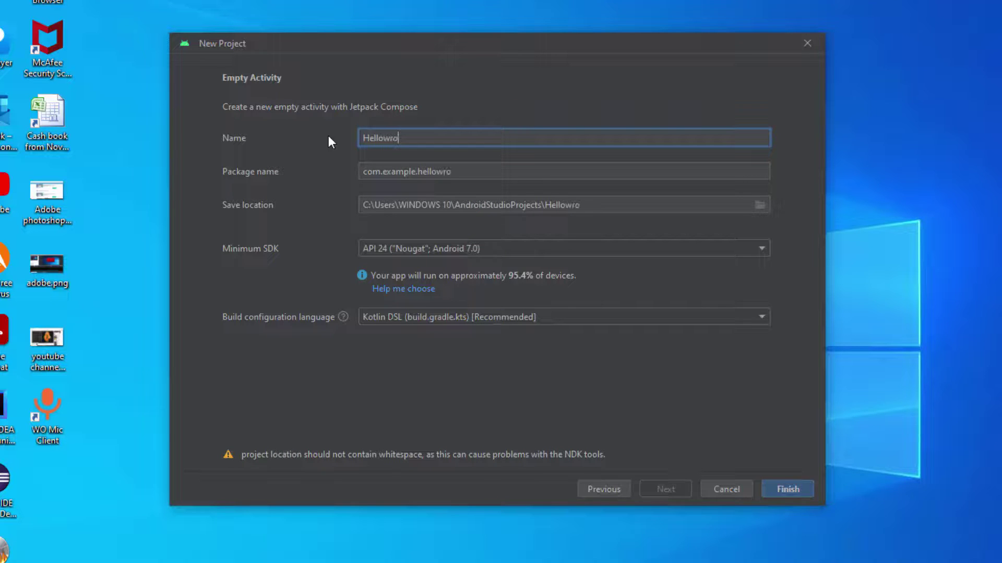
type("rld")
left_click_drag(432, 132, 331, 134)
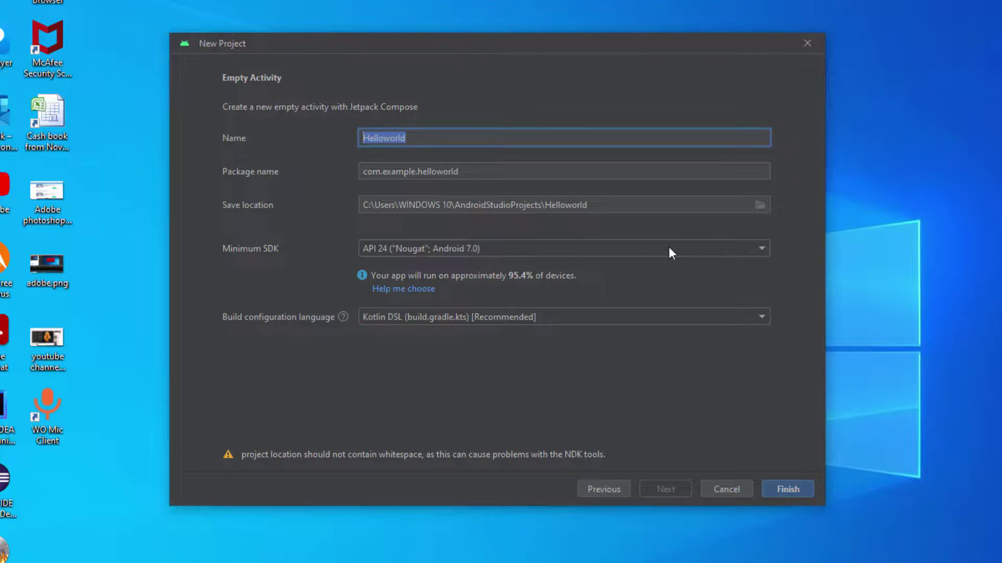
Set the minimum SDK to API 24 ("Nougat"; Android 7.0) and the build configuration language to Kotlin DSL (build.gradle.kts) [Recommended].
left_click(737, 250)
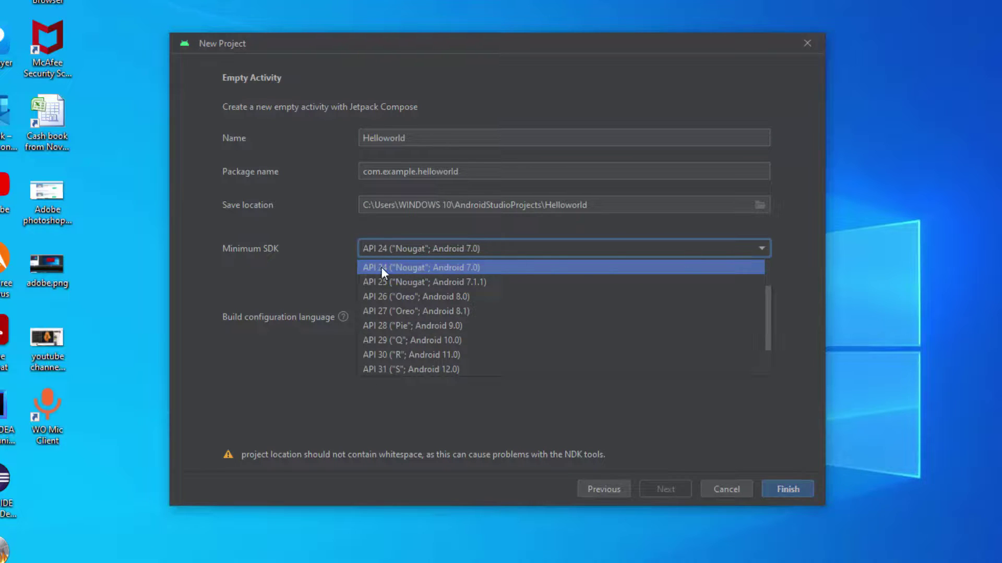
left_click(435, 268)
left_click(705, 320)
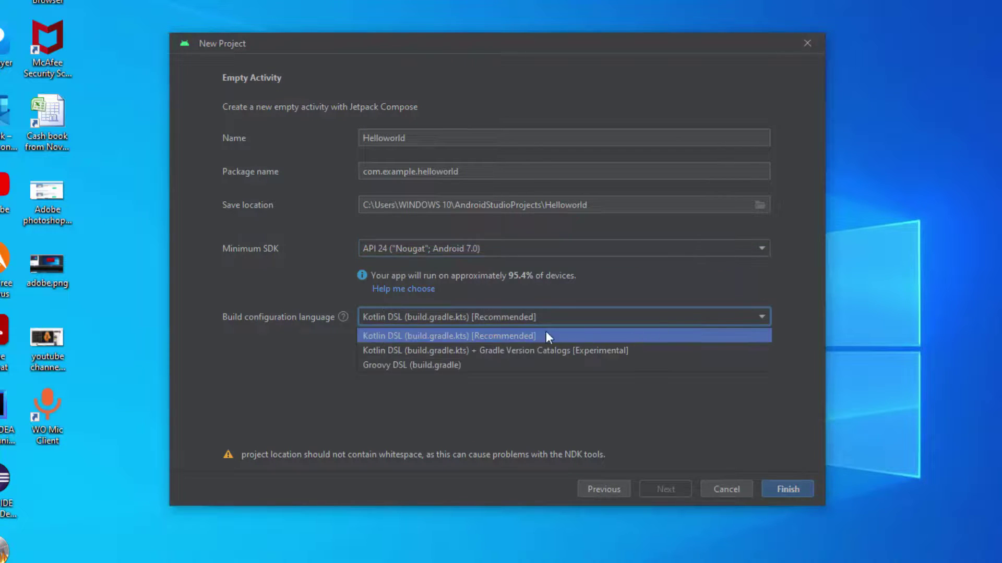
left_click(426, 337)
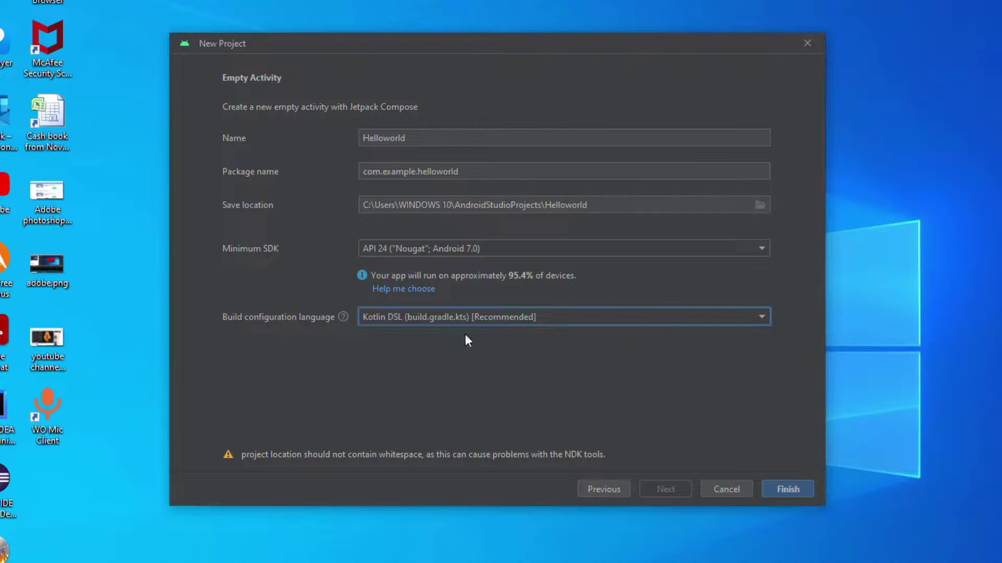
Create the project with its required SDK platform, and allow adb.exe through Windows Defender Firewall on public networks.
left_click(790, 488)
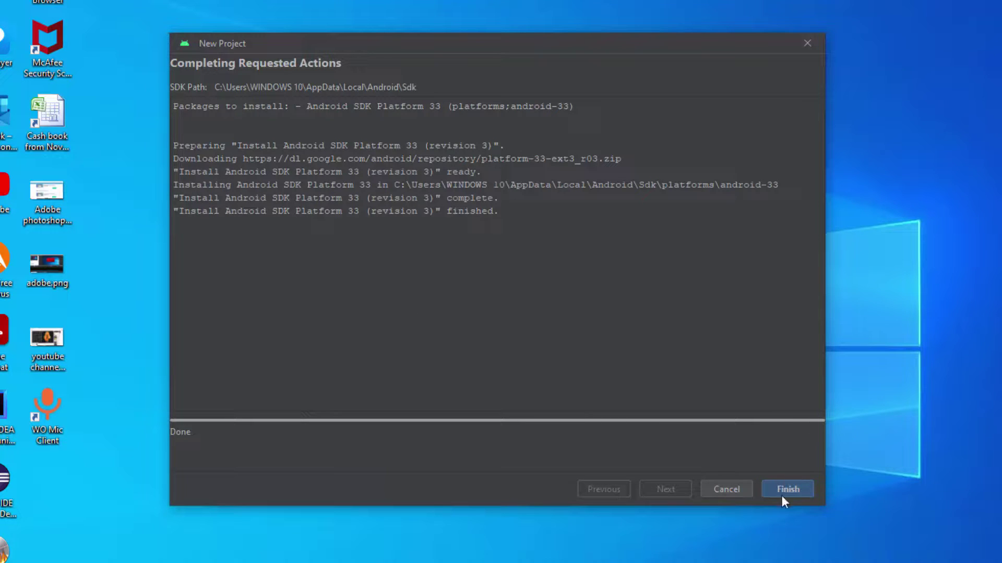
left_click(784, 488)
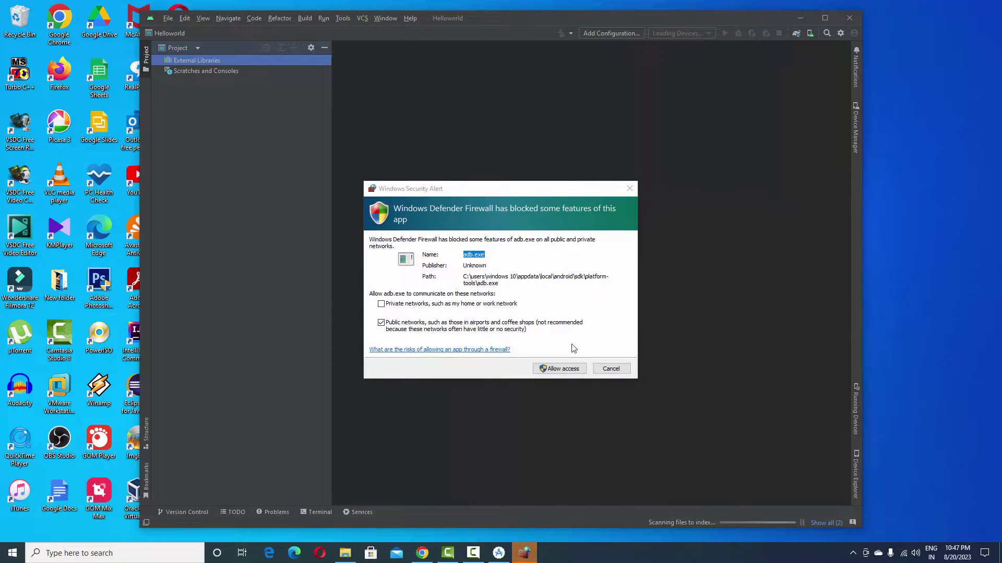
left_click(564, 370)
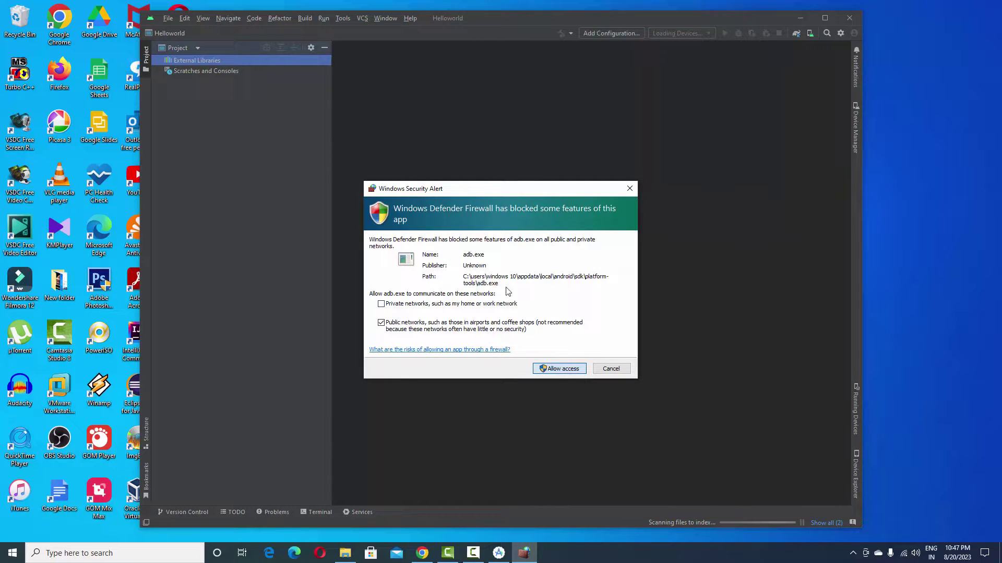
left_click(558, 369)
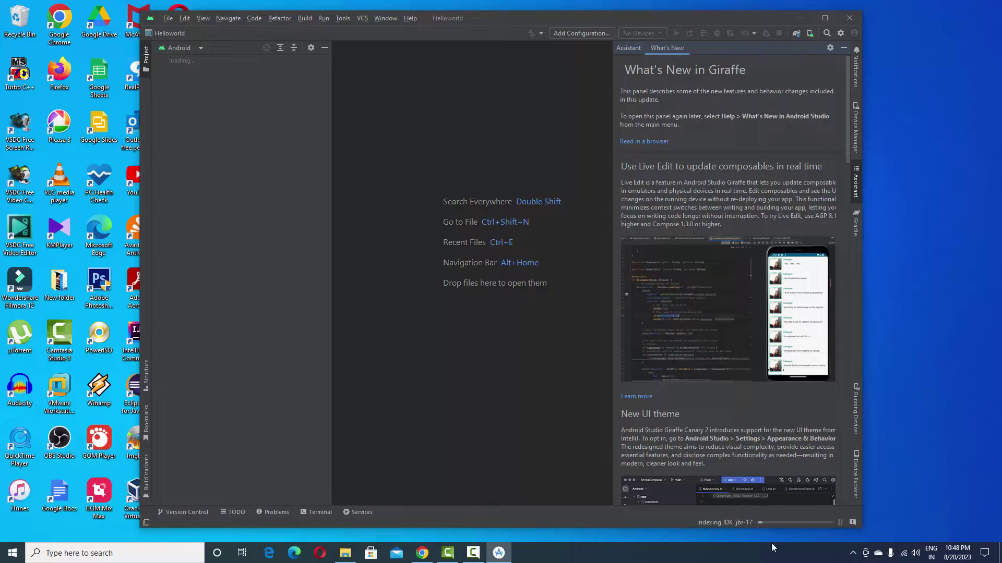
Maximize the Helloworld project window, and cancel the exit request to keep the background tasks running.
left_click(825, 18)
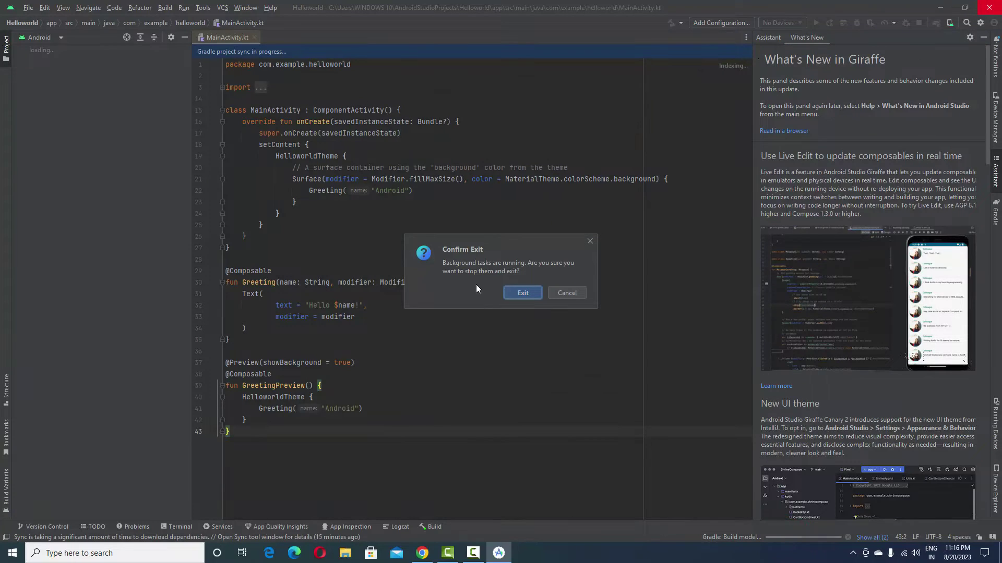
left_click(567, 294)
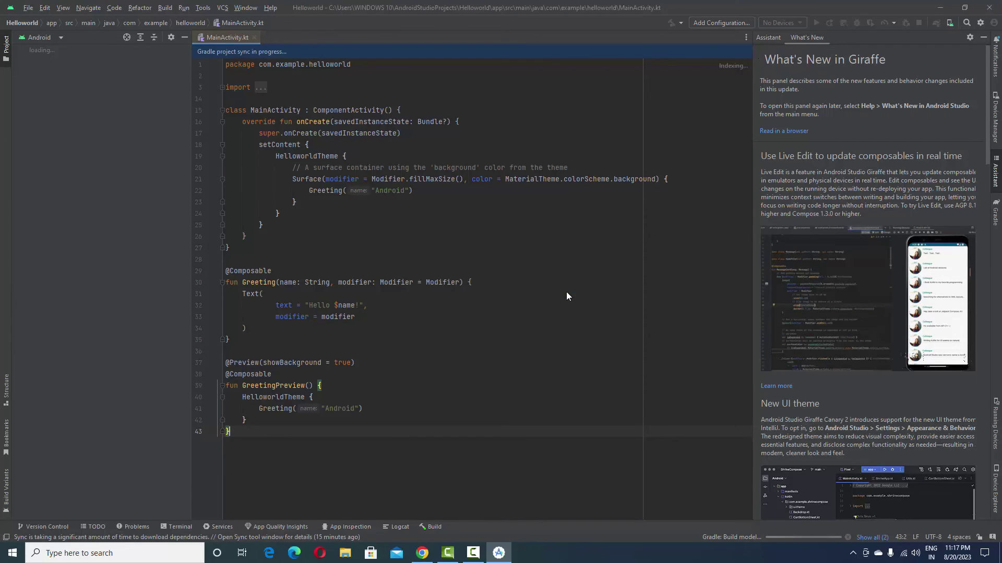